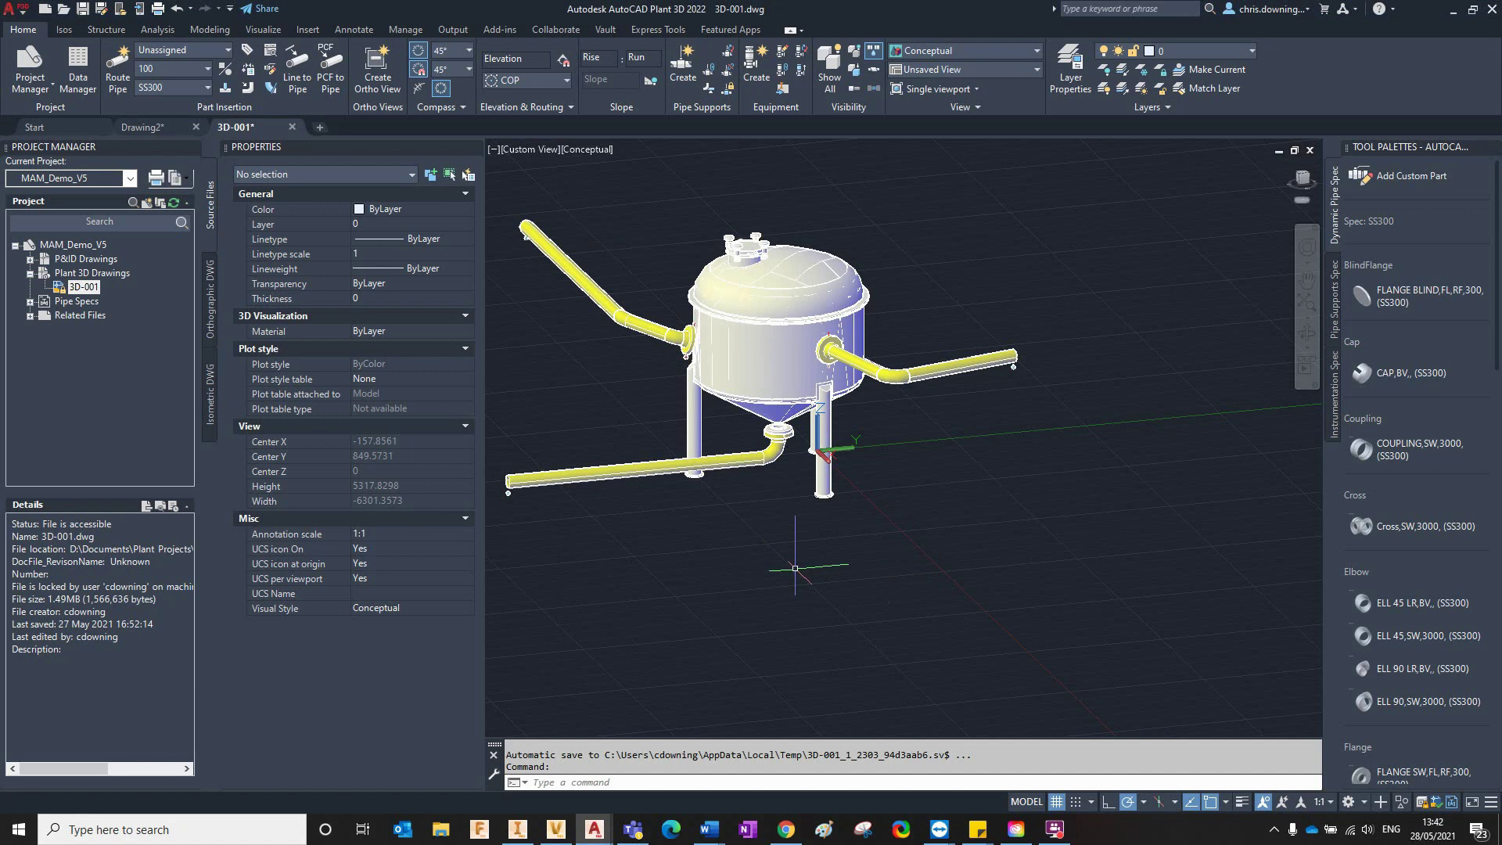
Open the project setup for MAM_Demo_V5 and display the Iso Style Setup in the isometric drawing settings.
middle_click_drag(781, 539, 823, 544)
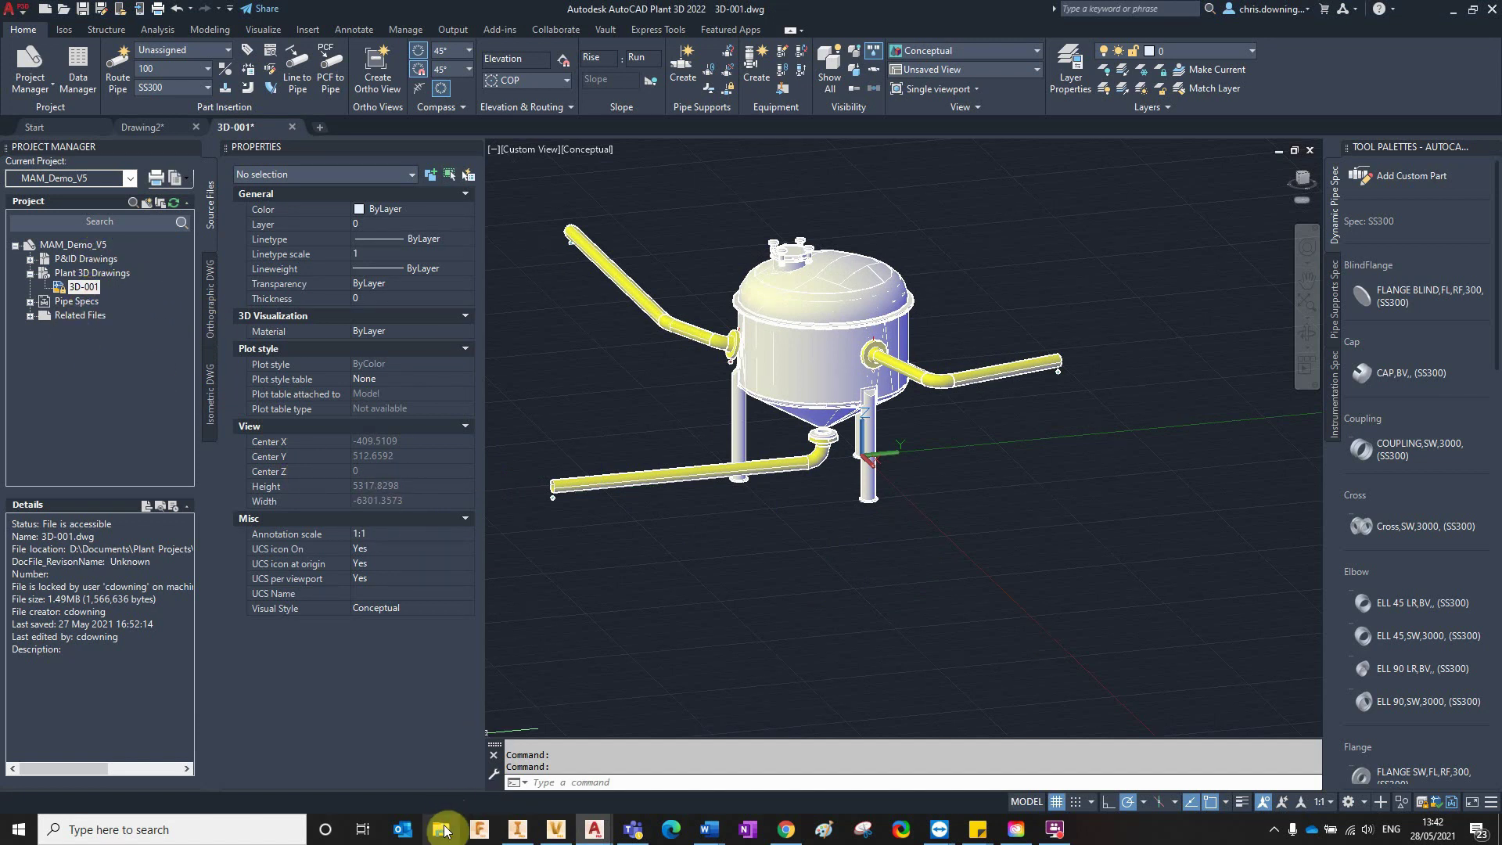
right_click(72, 249)
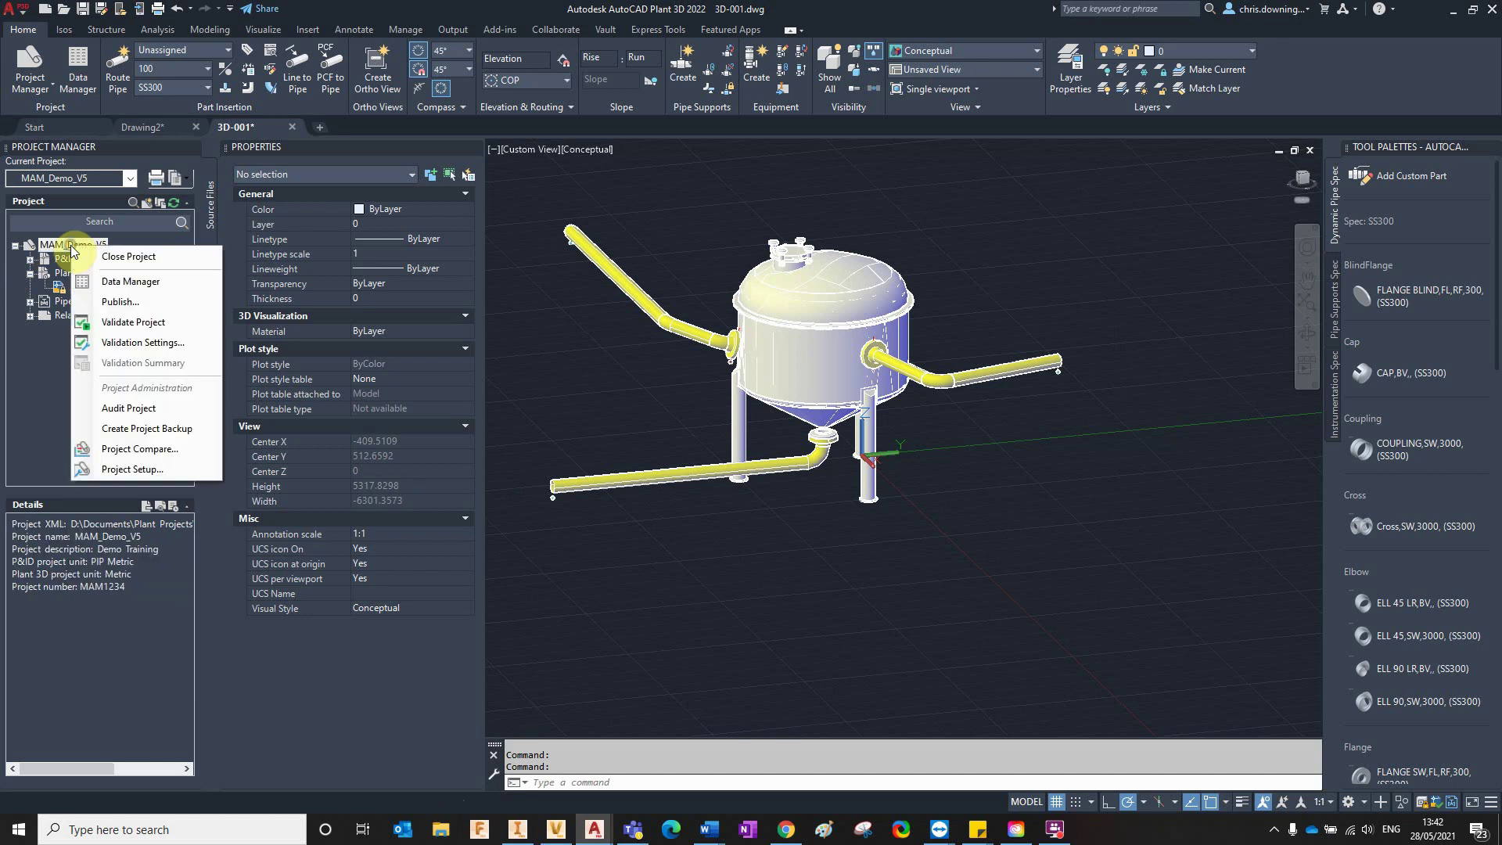
left_click(130, 469)
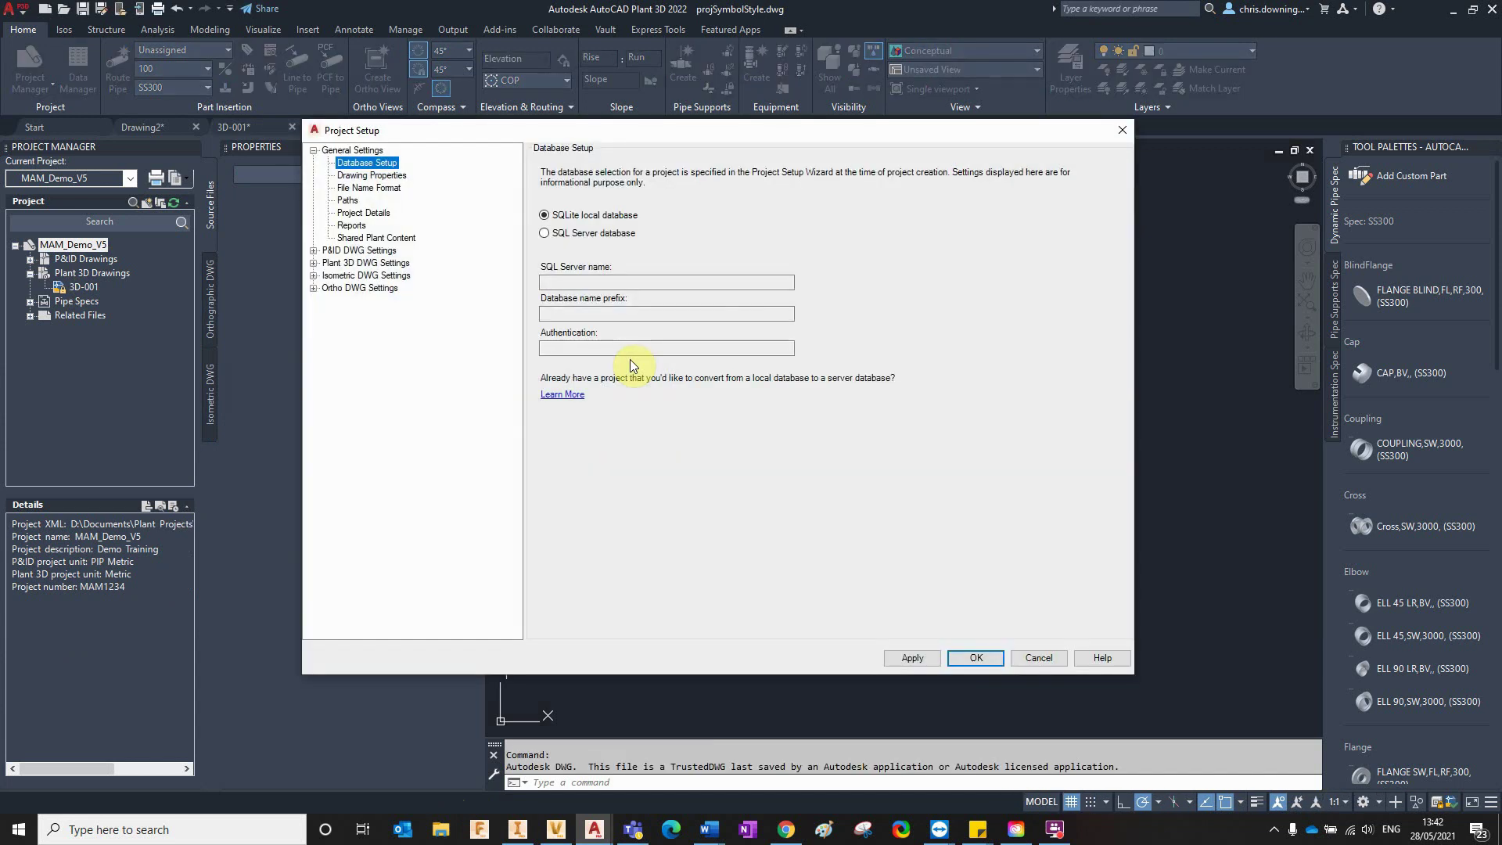
left_click(327, 275)
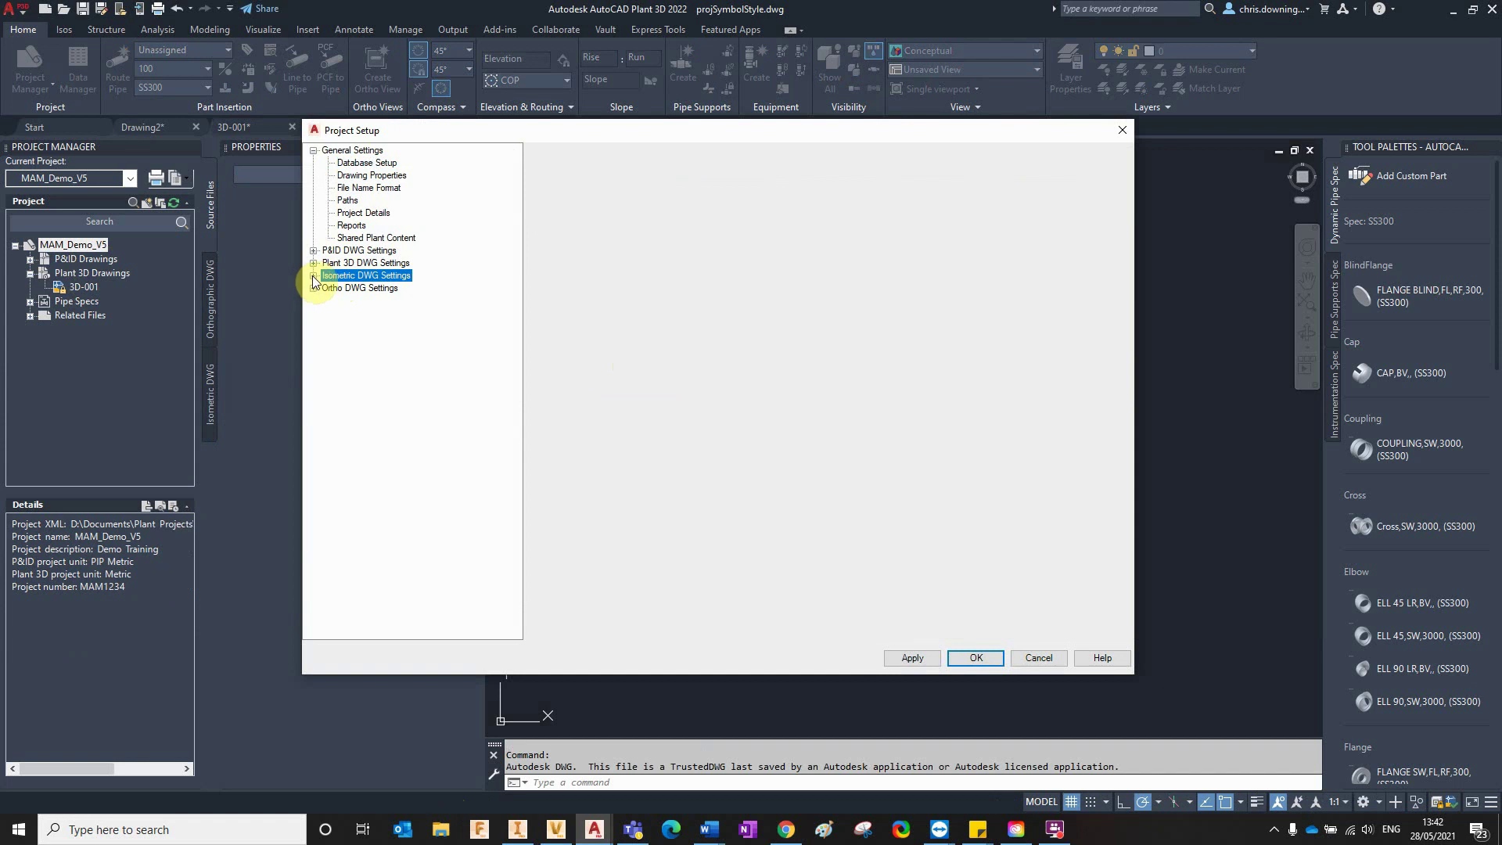
left_click(314, 276)
left_click(377, 288)
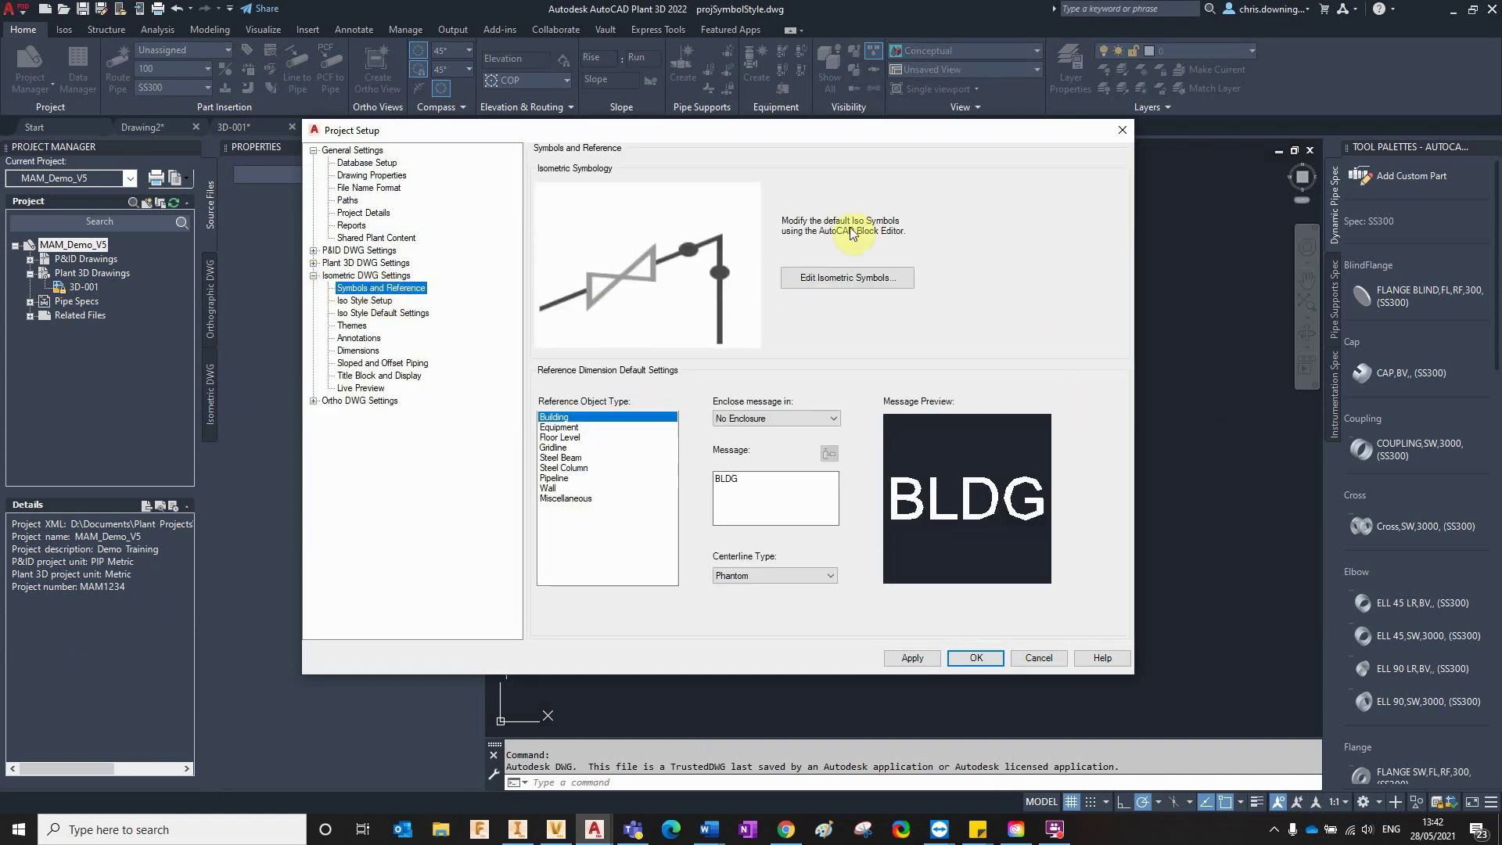
left_click(383, 300)
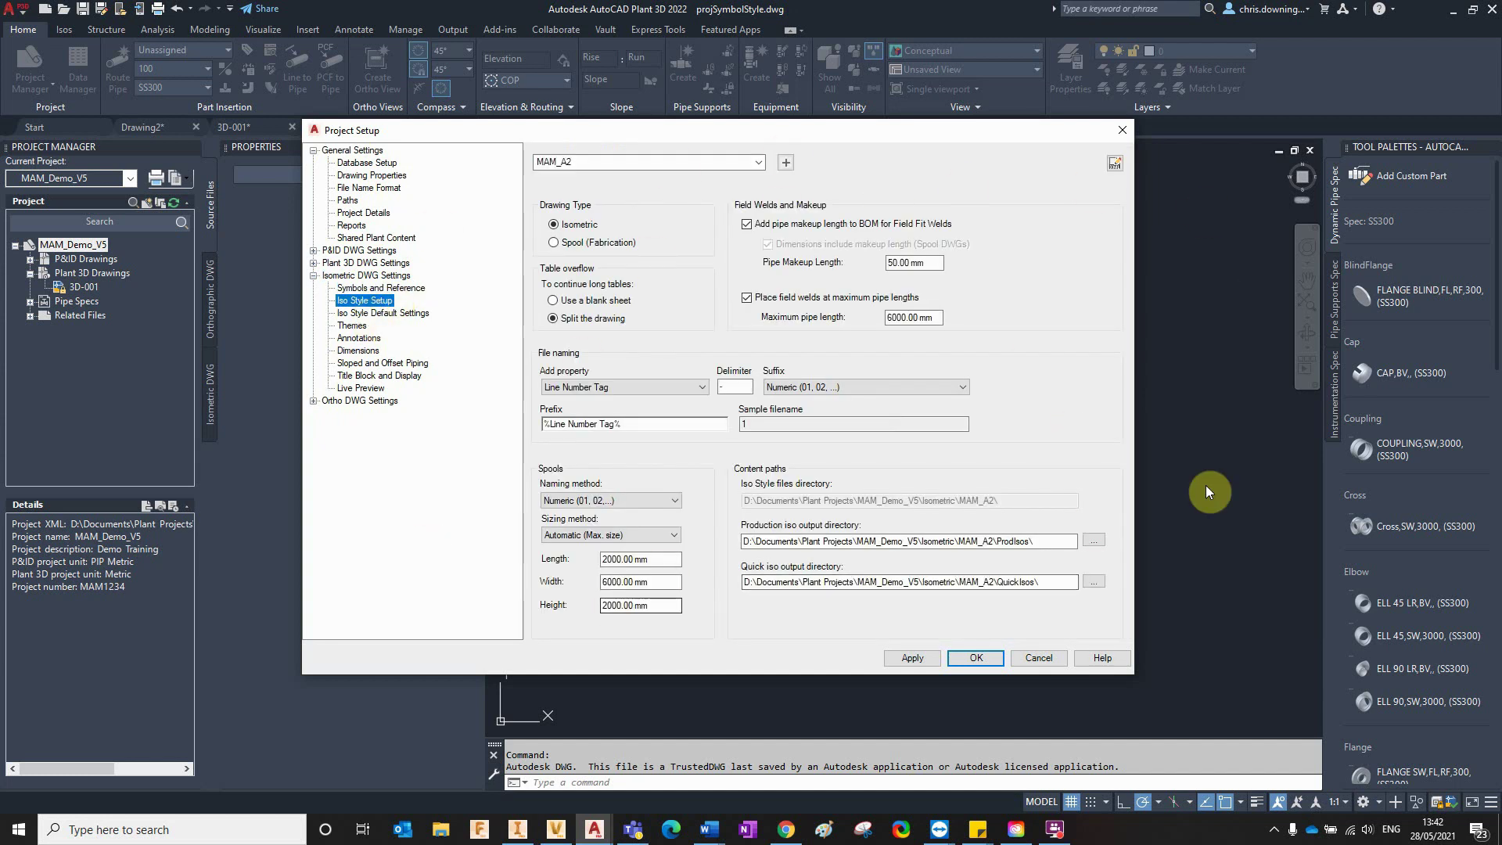
Switch to File Explorer and open the MAM_A2 folder within the project's Isometric folder.
left_click(438, 831)
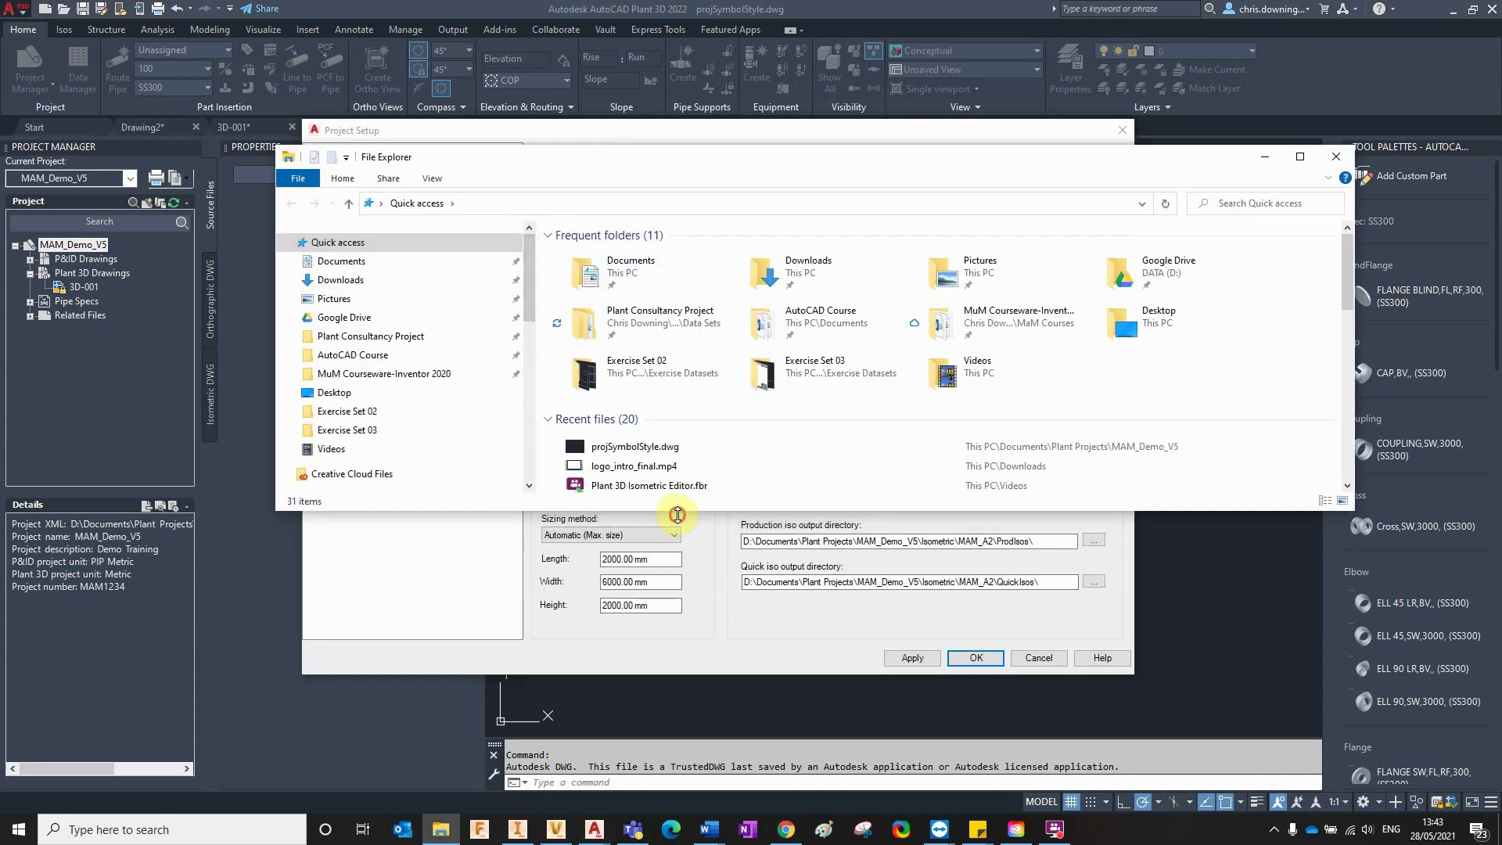
left_click_drag(678, 514, 681, 671)
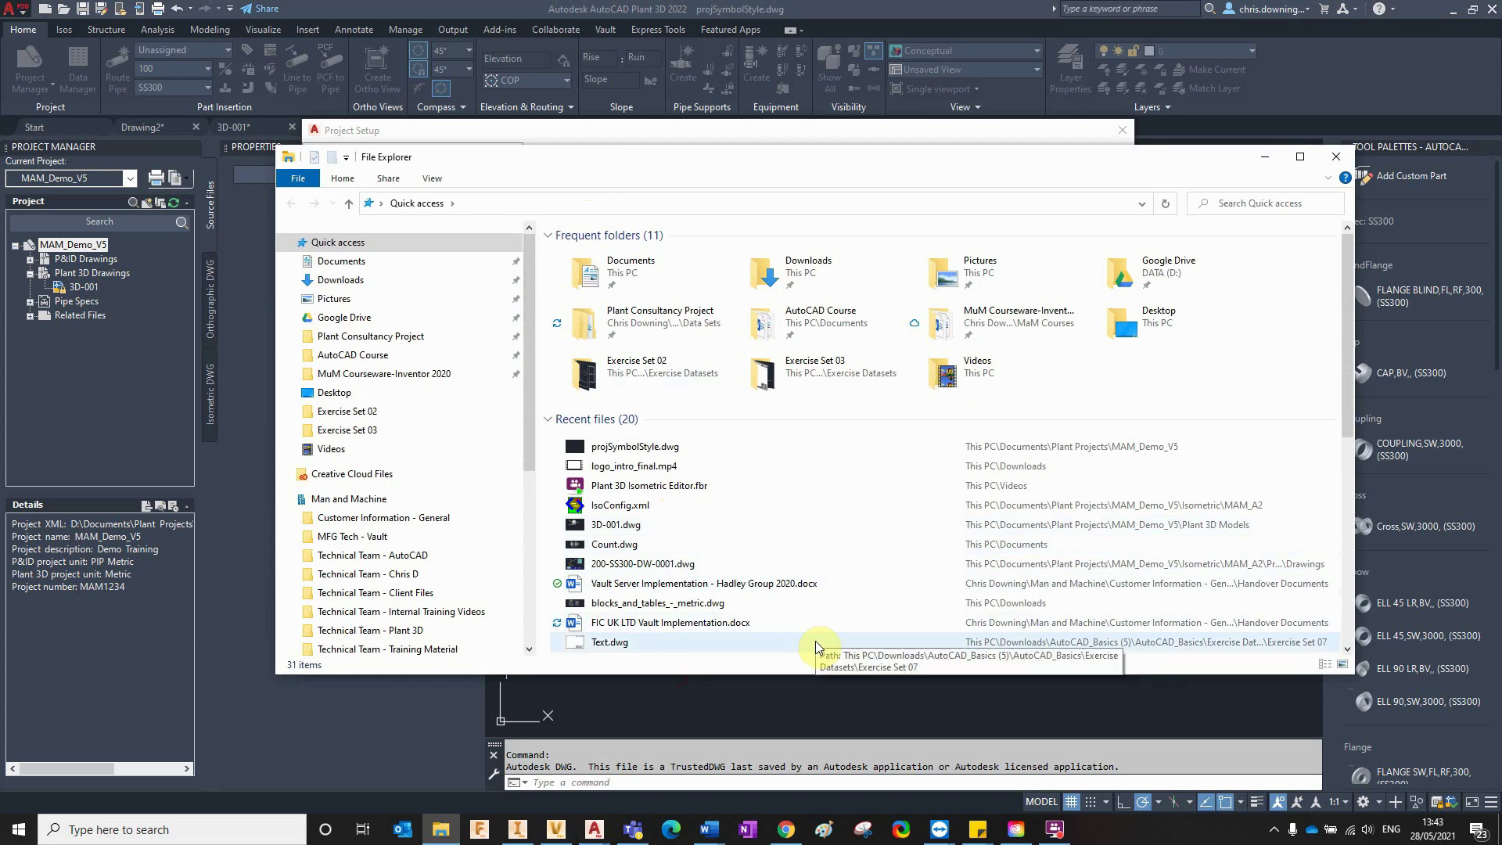
right_click(632, 505)
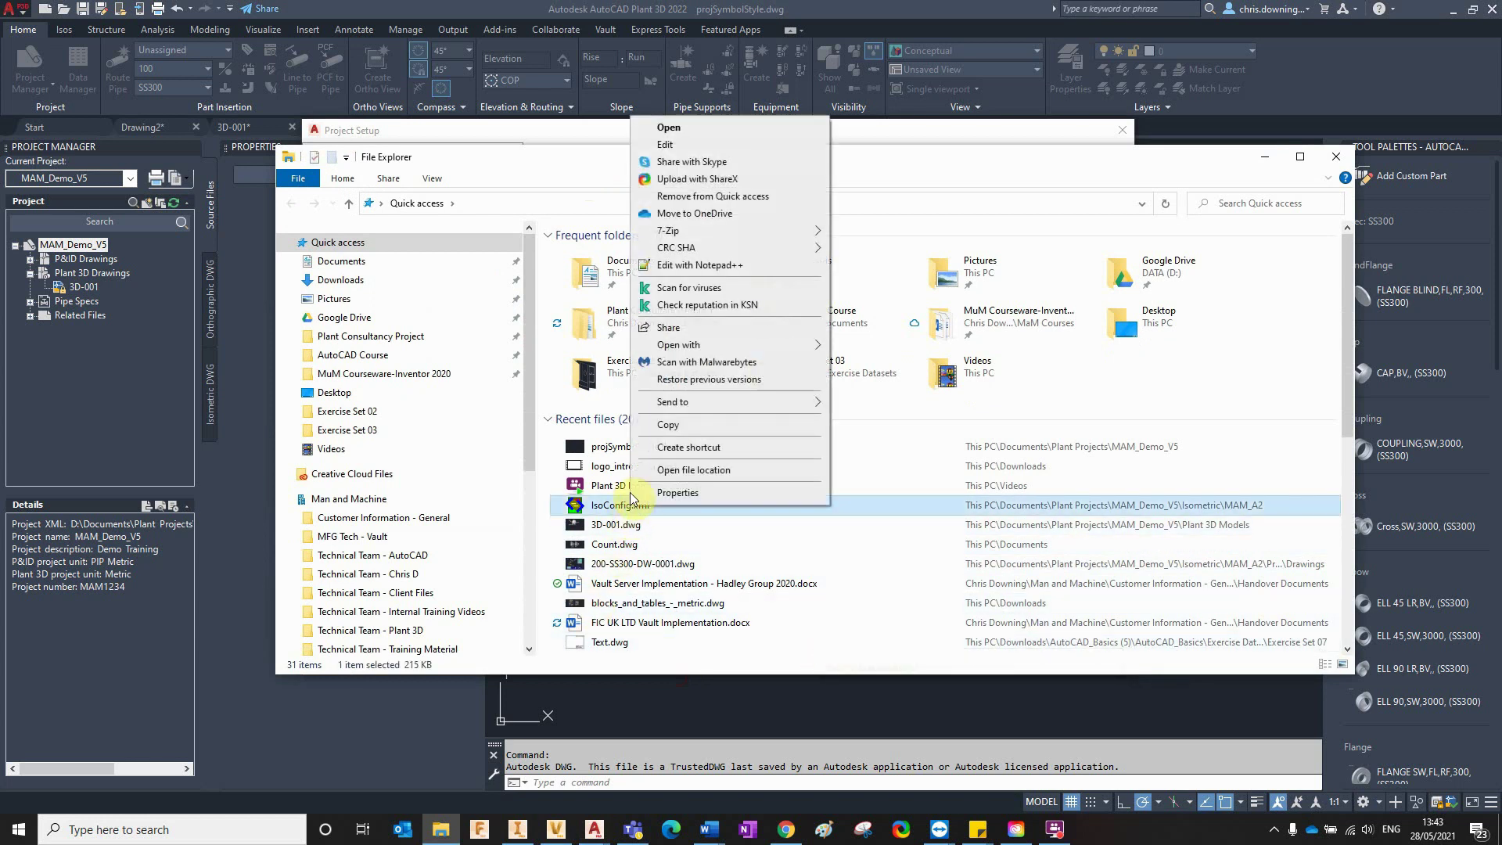
left_click(688, 469)
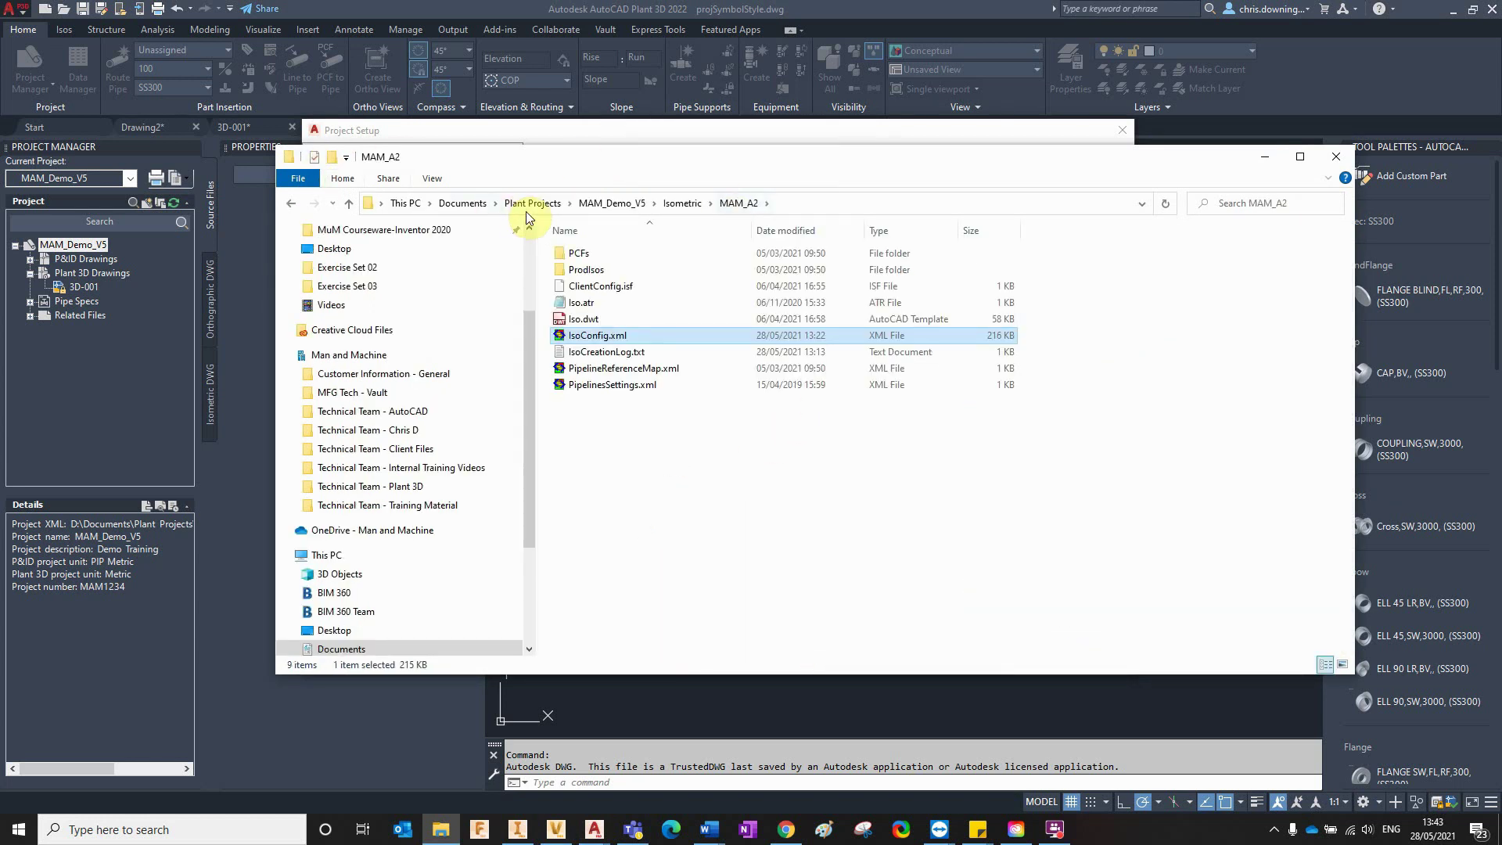
left_click(681, 205)
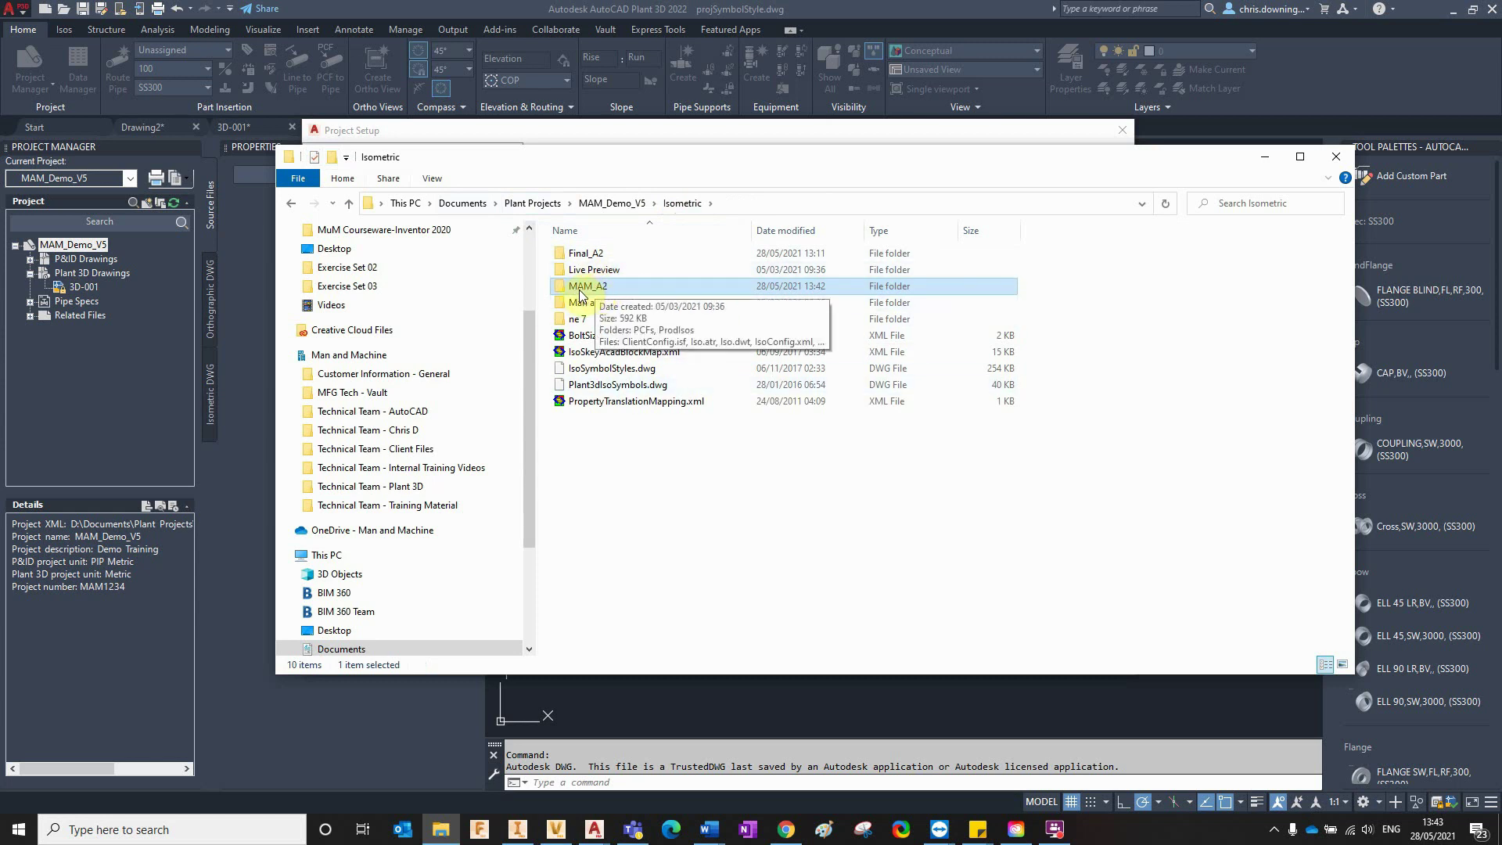
double_click(601, 288)
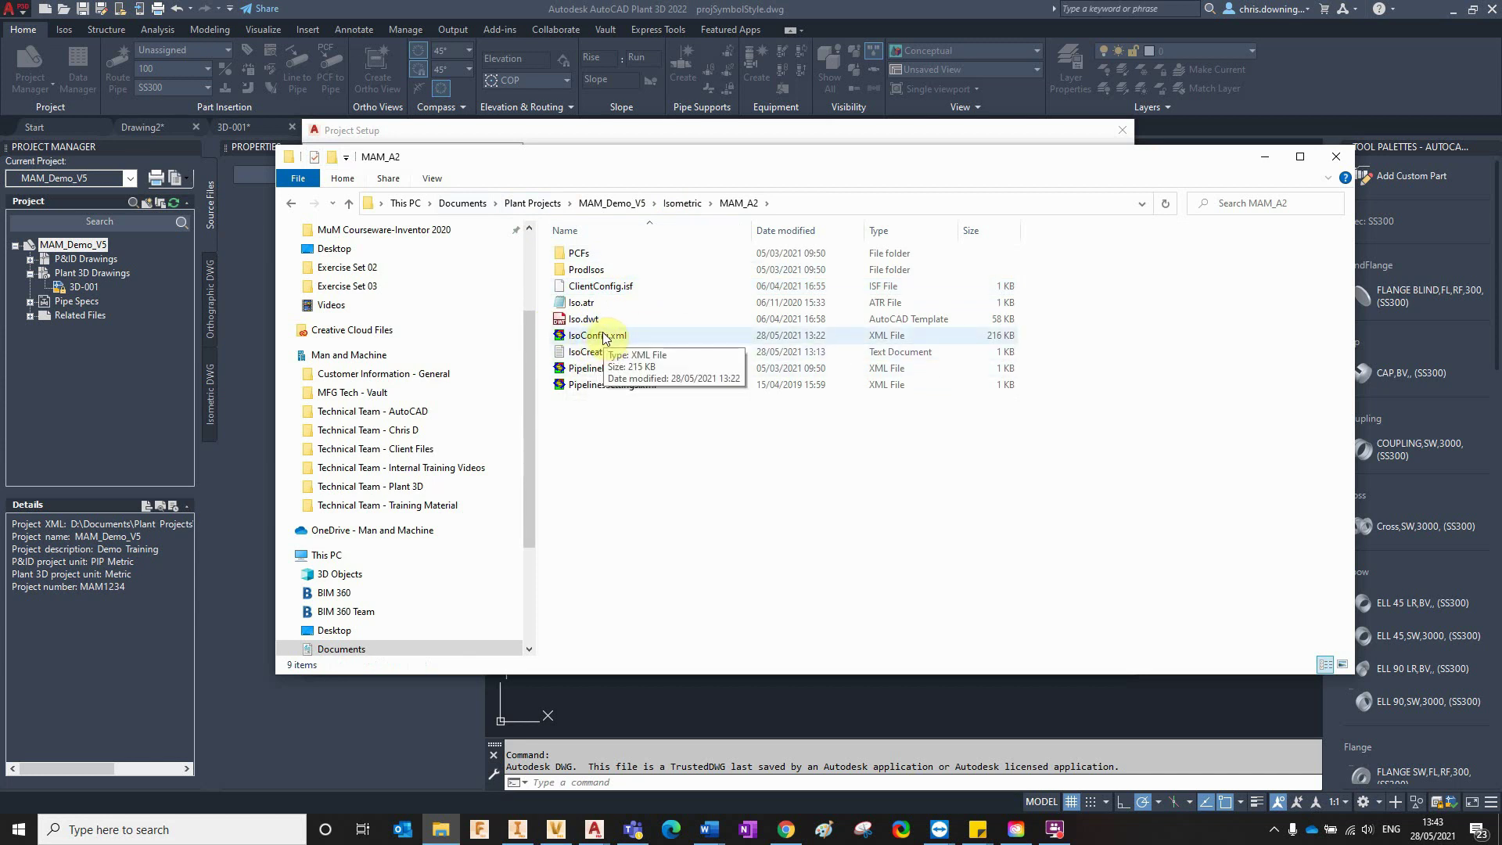
left_click_drag(593, 161, 1018, 207)
left_click_drag(917, 224, 501, 134)
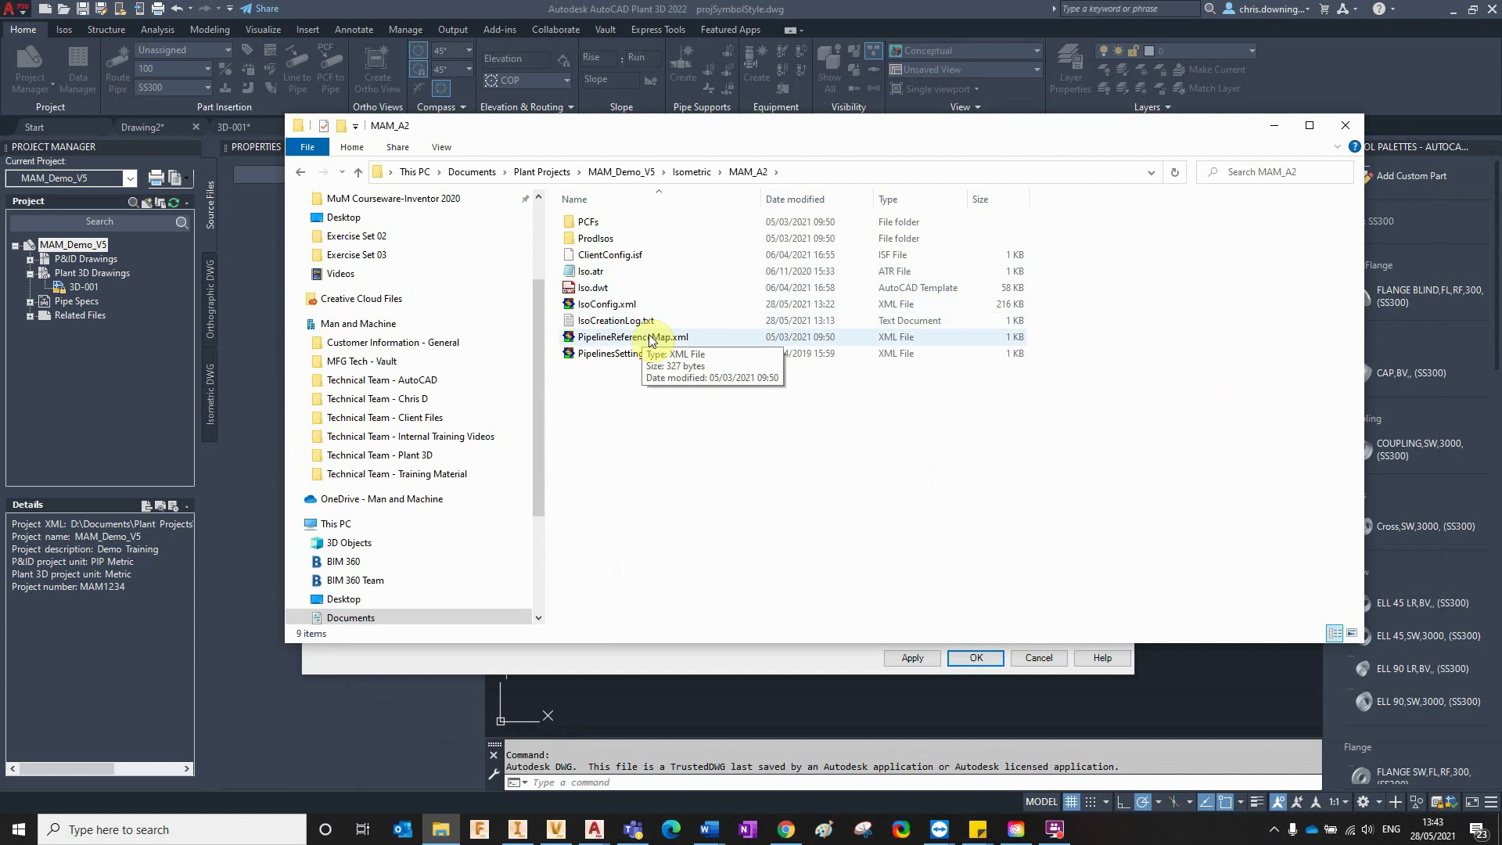
Open IsoConfig.xml in the foxe XML editor and inspect the Dimensions Enabled attribute of the Default theme.
double_click(602, 305)
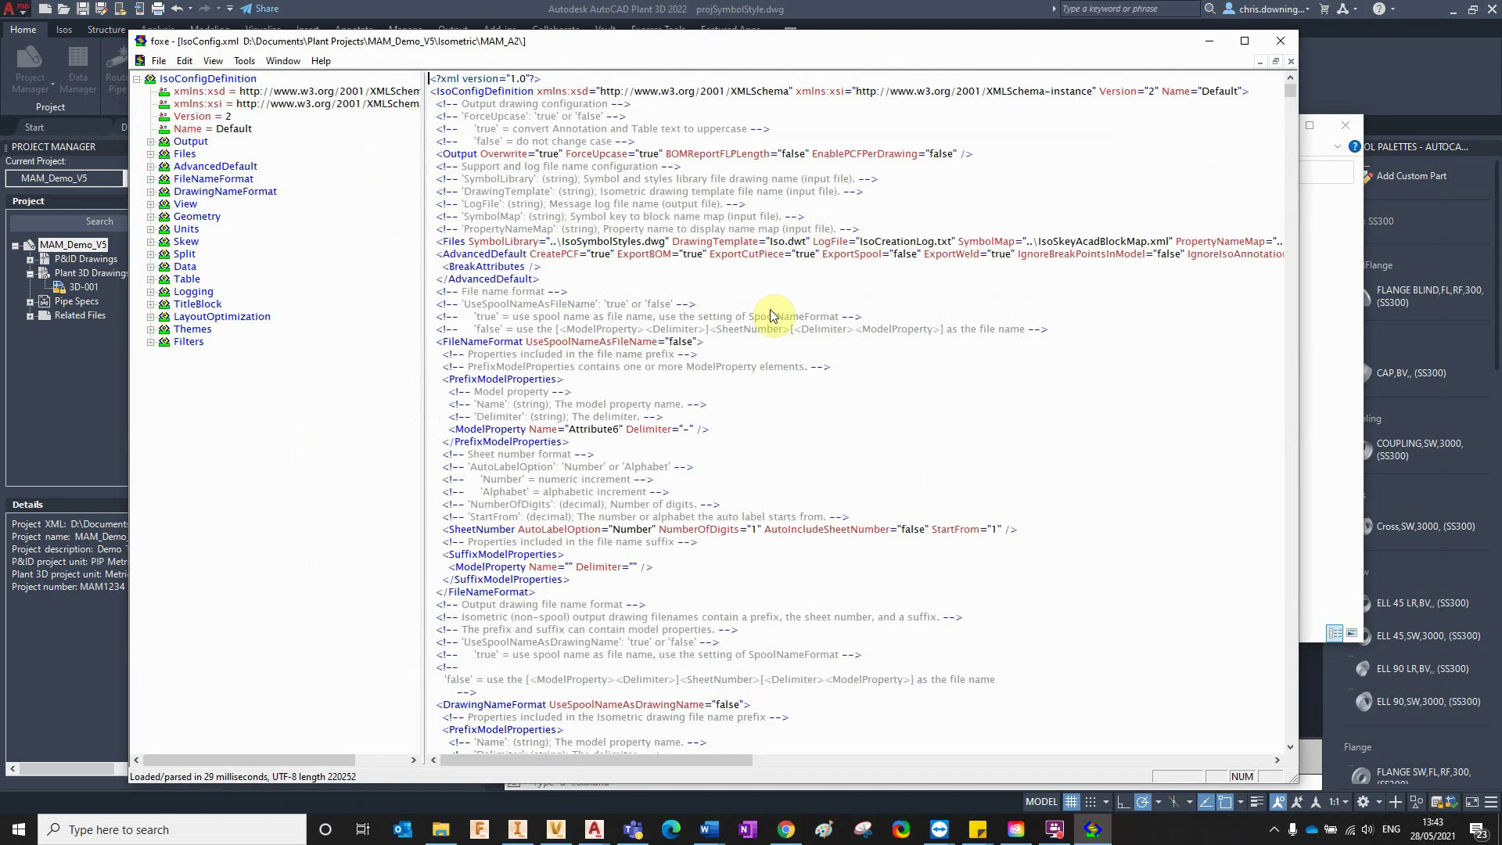
left_click_drag(475, 53, 488, 40)
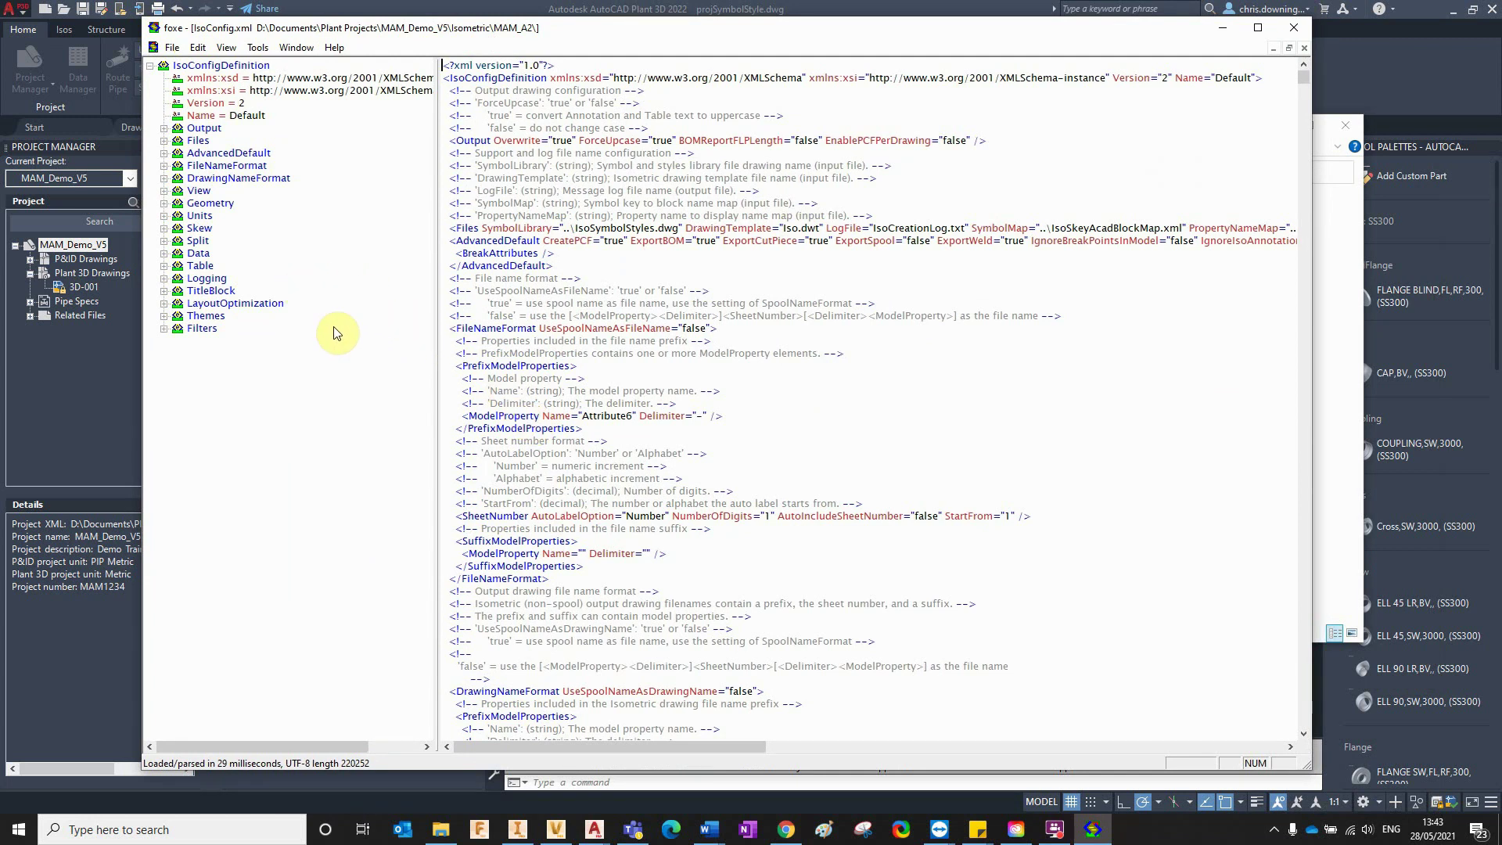
left_click(163, 315)
double_click(191, 327)
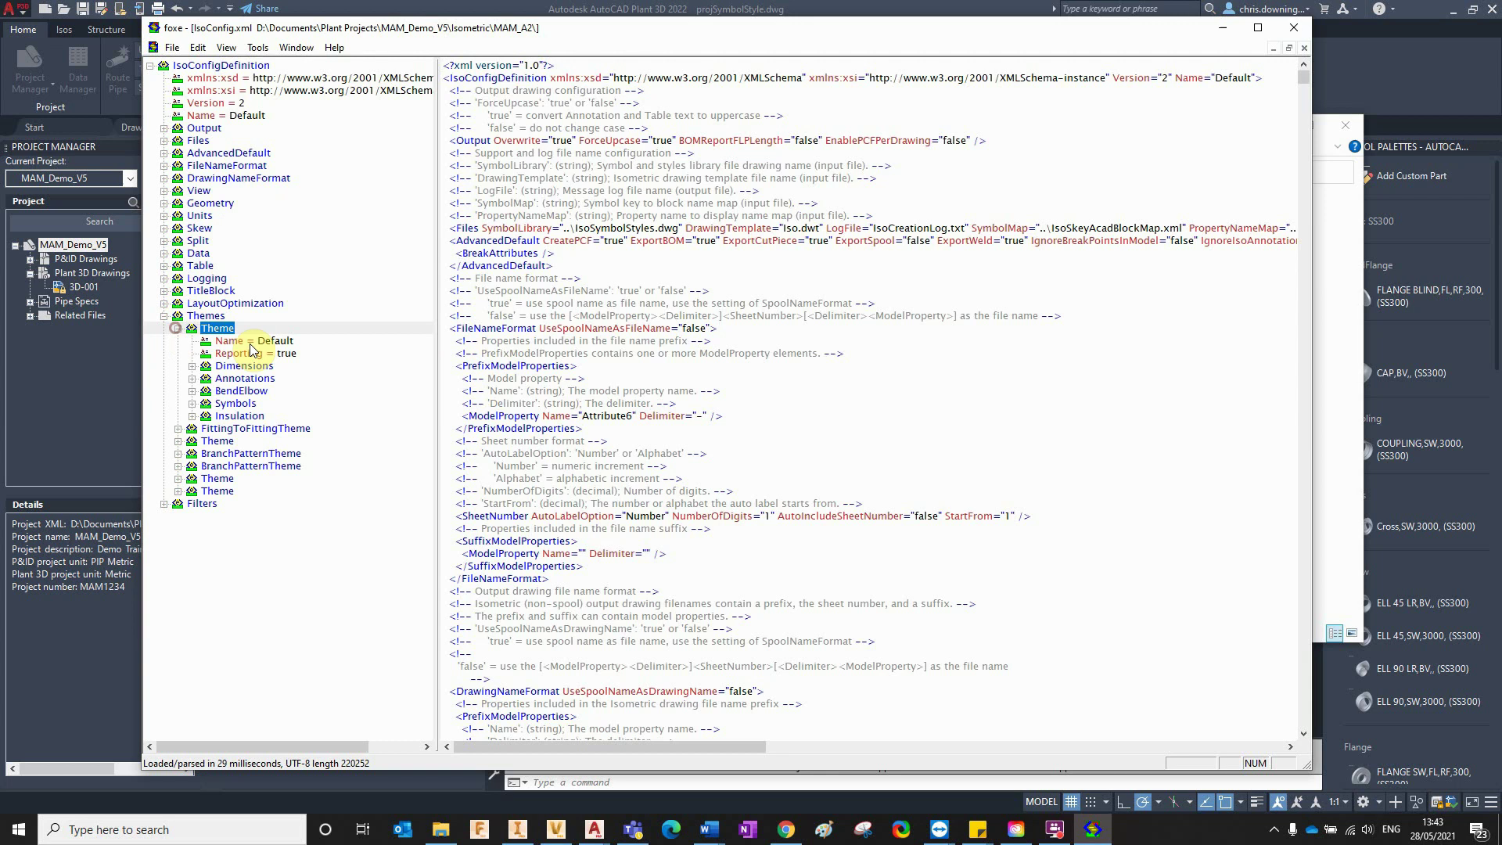
double_click(205, 366)
left_click(248, 378)
left_click(291, 379)
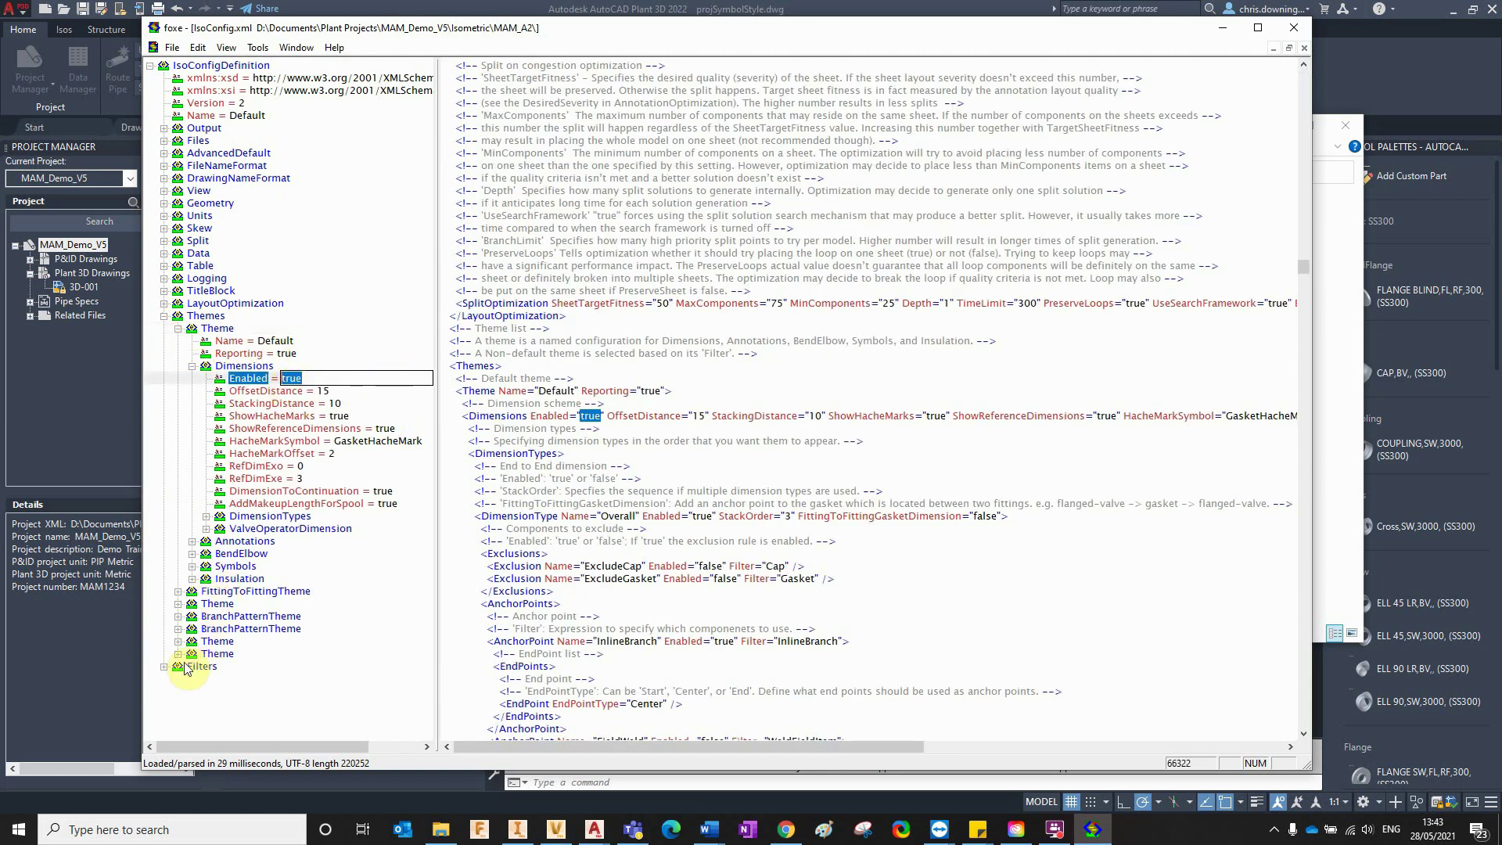
Collapse Themes and inspect the attributes of the first TableScheme under Table, from TableType to InternalSpacing.
left_click(163, 316)
left_click(164, 266)
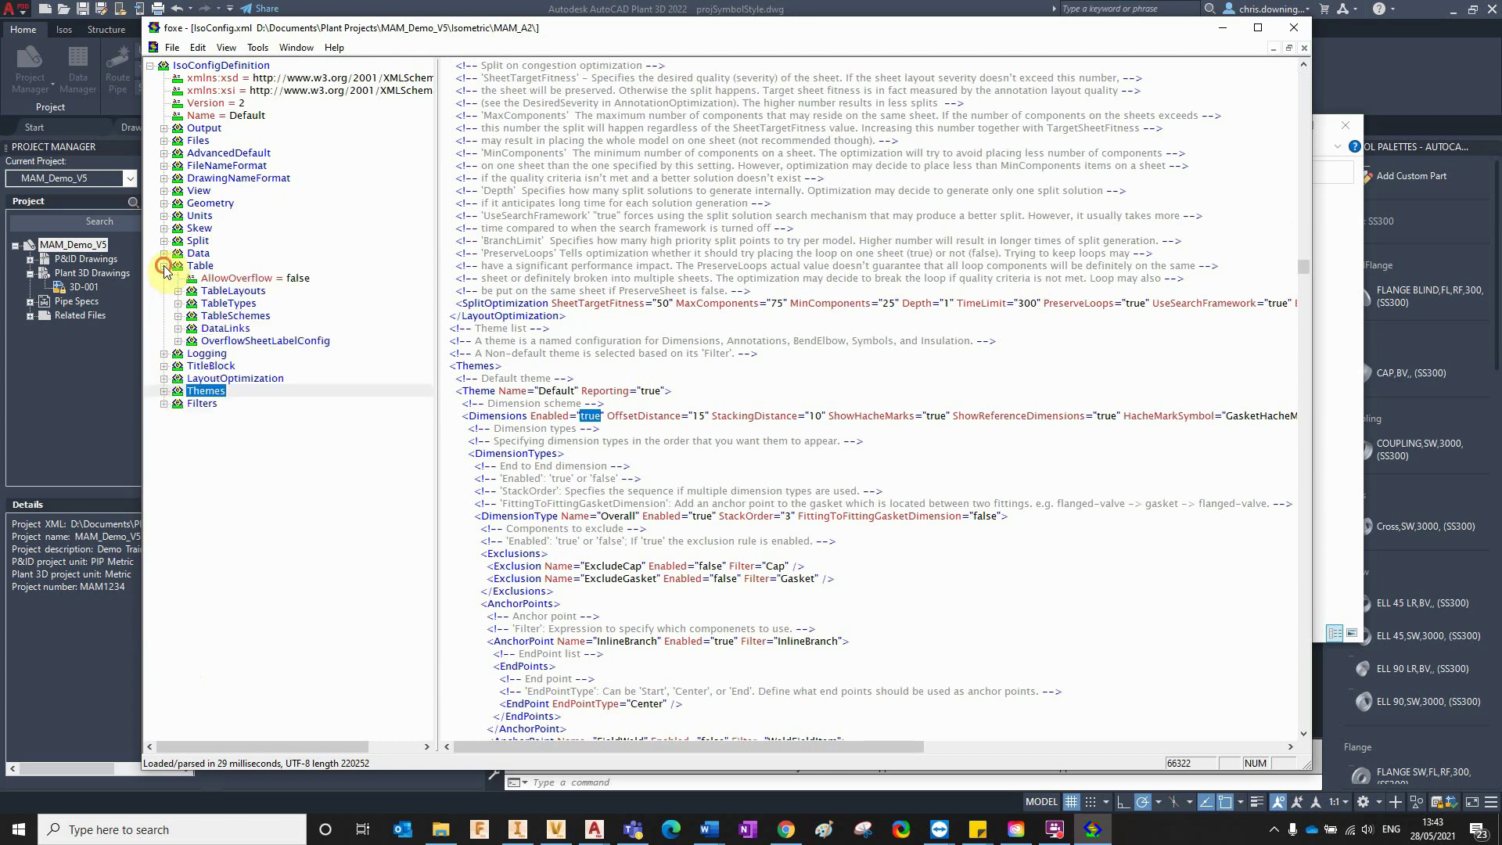
left_click(177, 315)
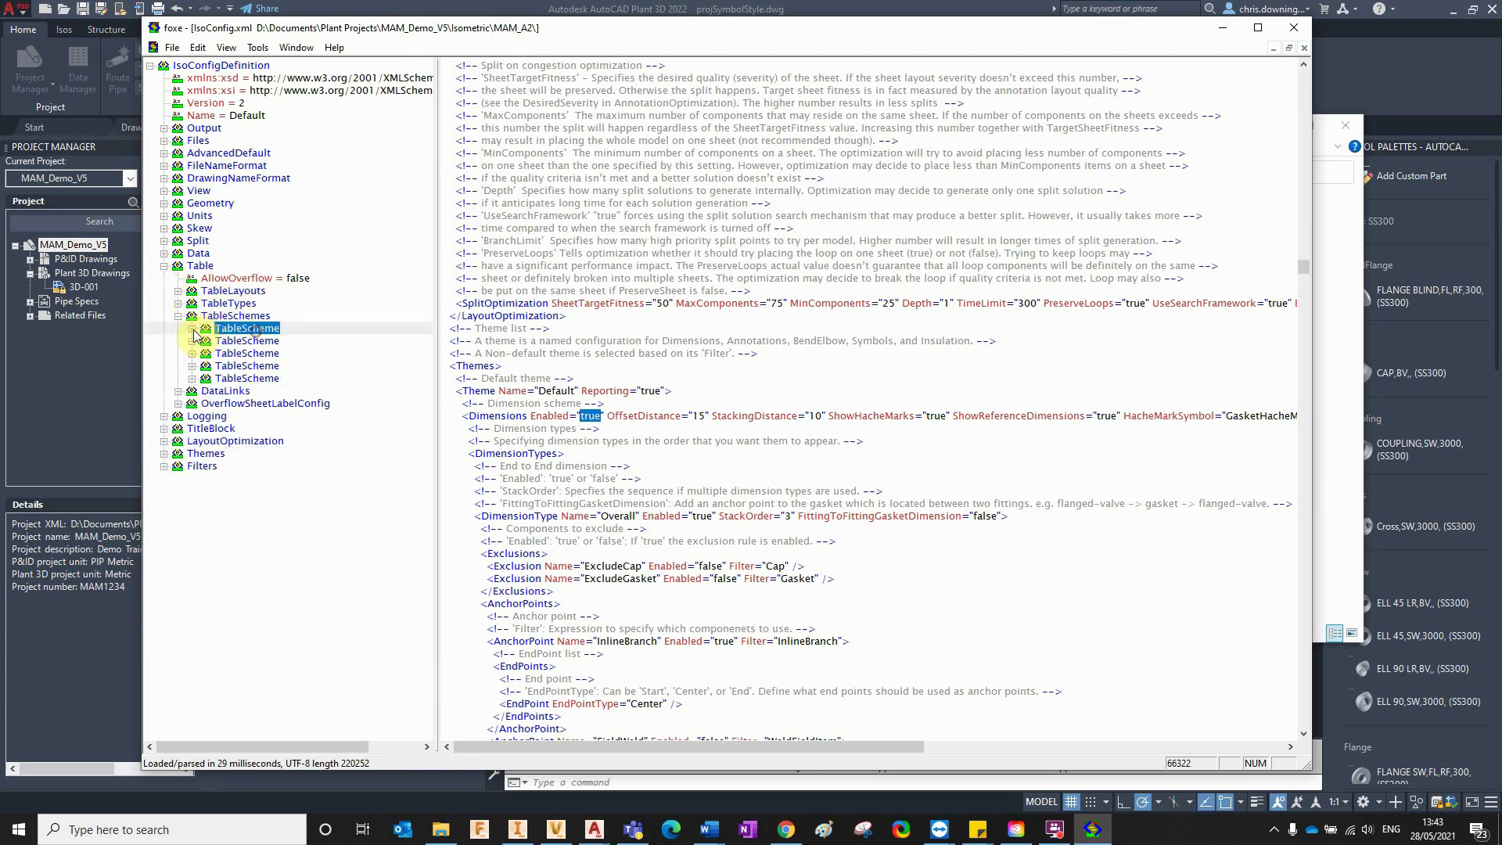
left_click(192, 328)
double_click(305, 341)
double_click(294, 354)
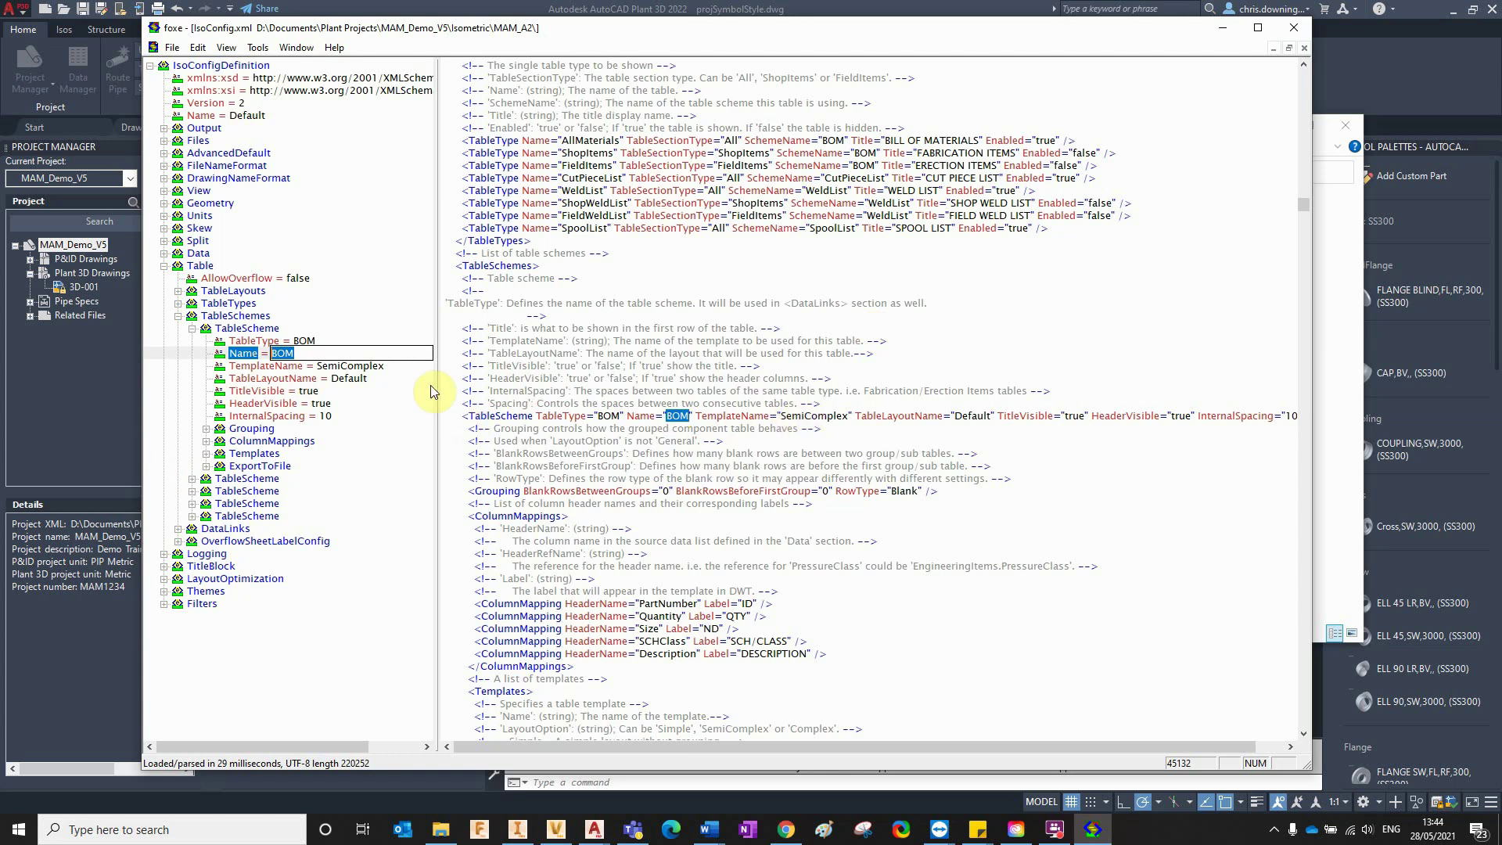
double_click(341, 366)
double_click(342, 378)
double_click(342, 391)
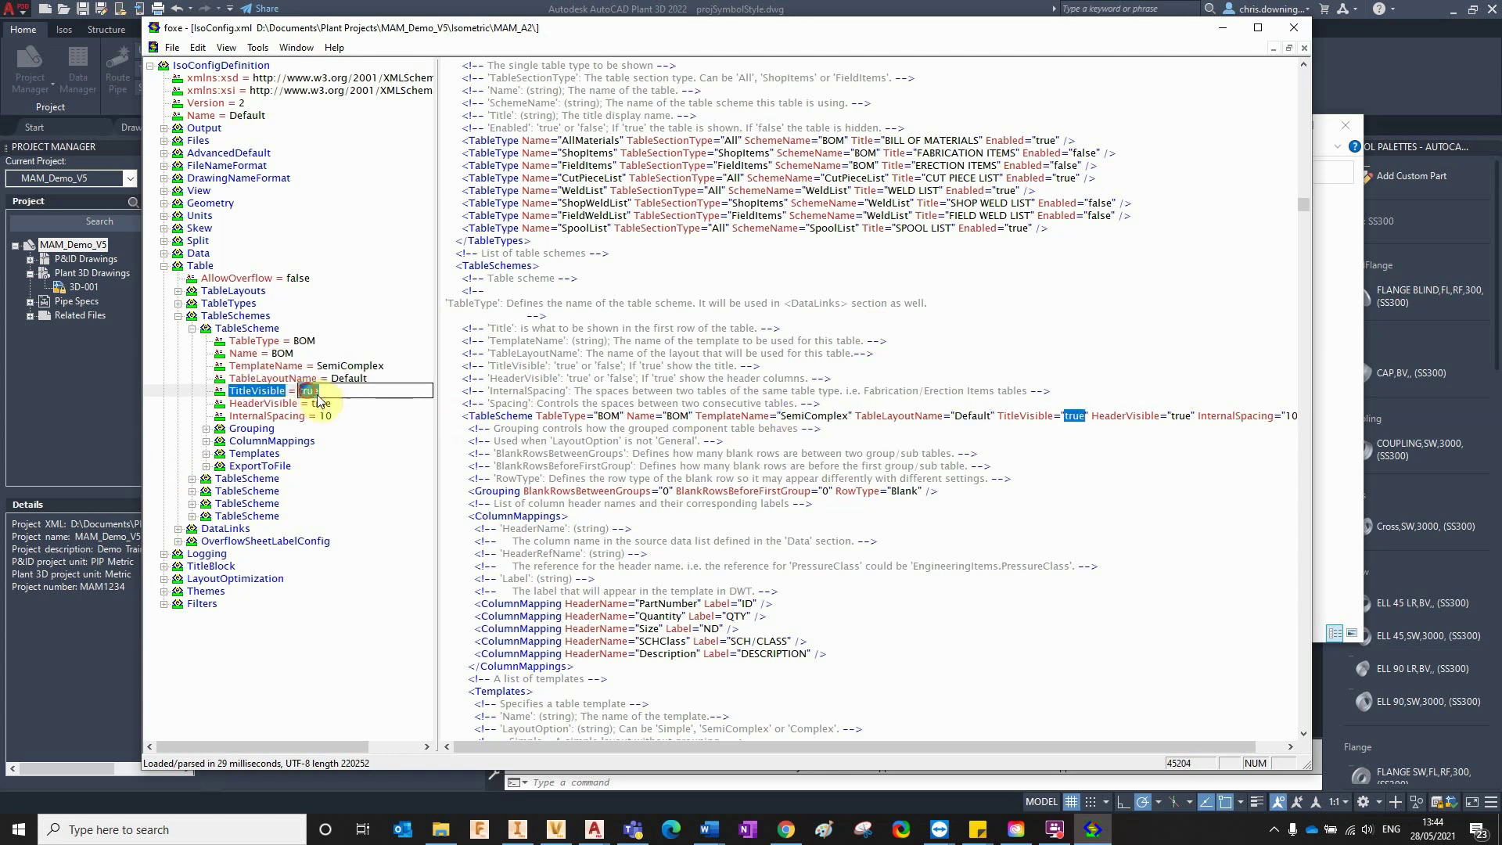
double_click(341, 403)
double_click(342, 416)
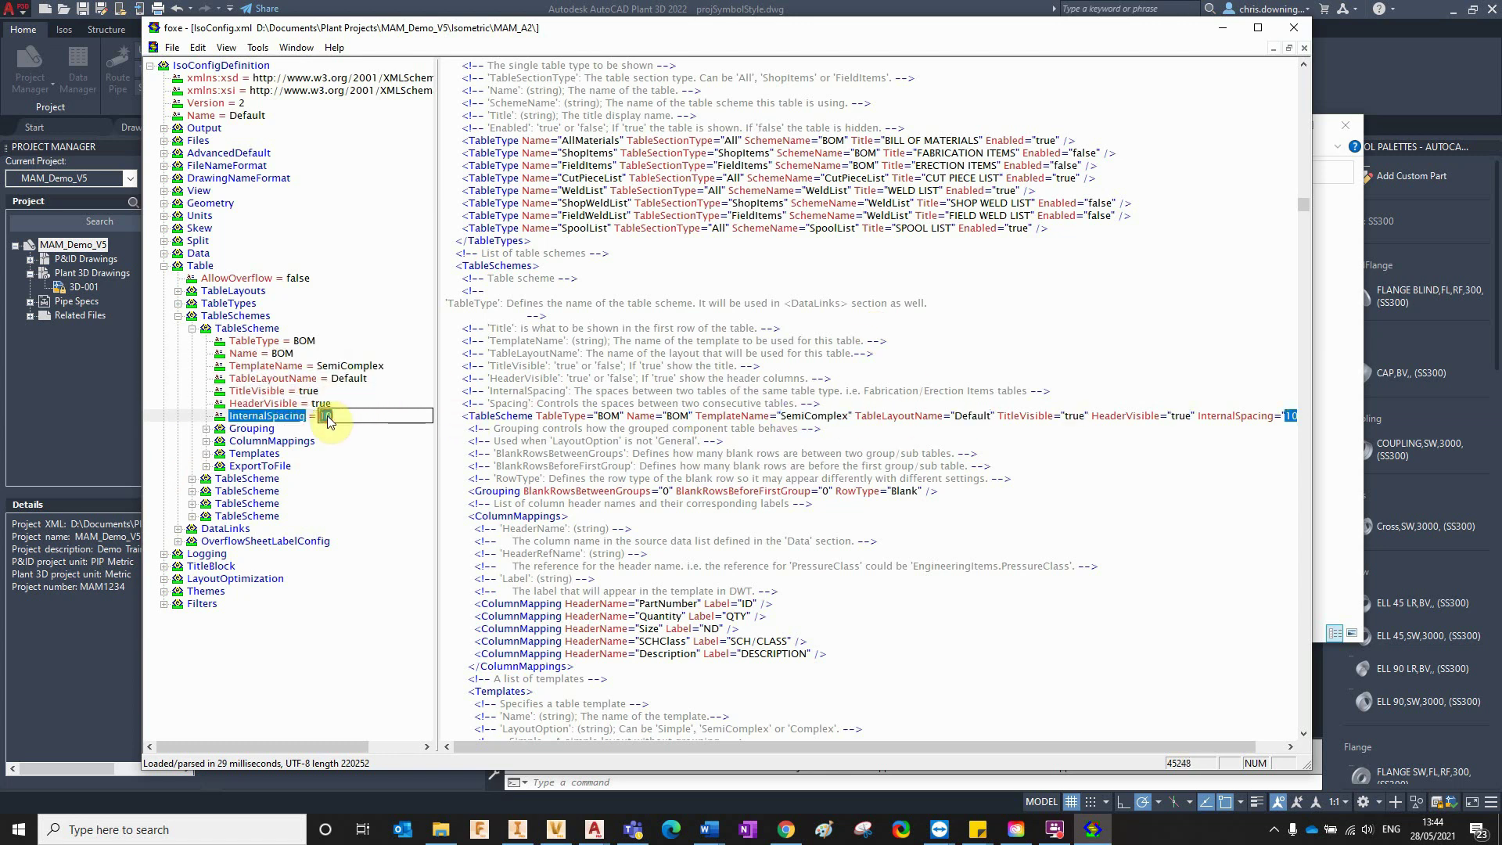
Inspect the header name and label of the first ColumnMapping in the BOM table scheme.
left_click(206, 441)
left_click(227, 454)
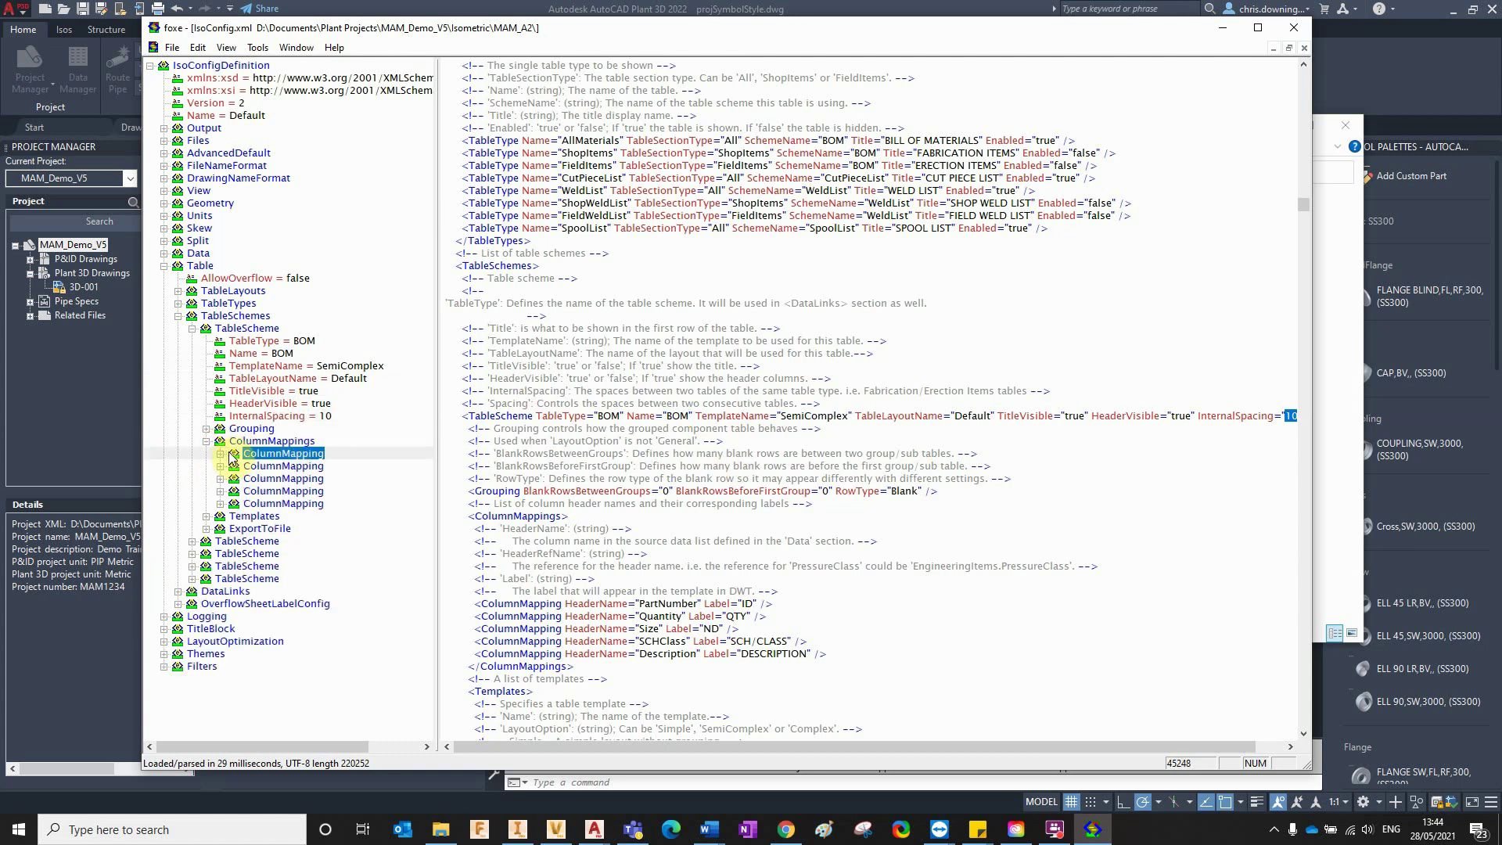
left_click(222, 453)
double_click(285, 466)
double_click(309, 479)
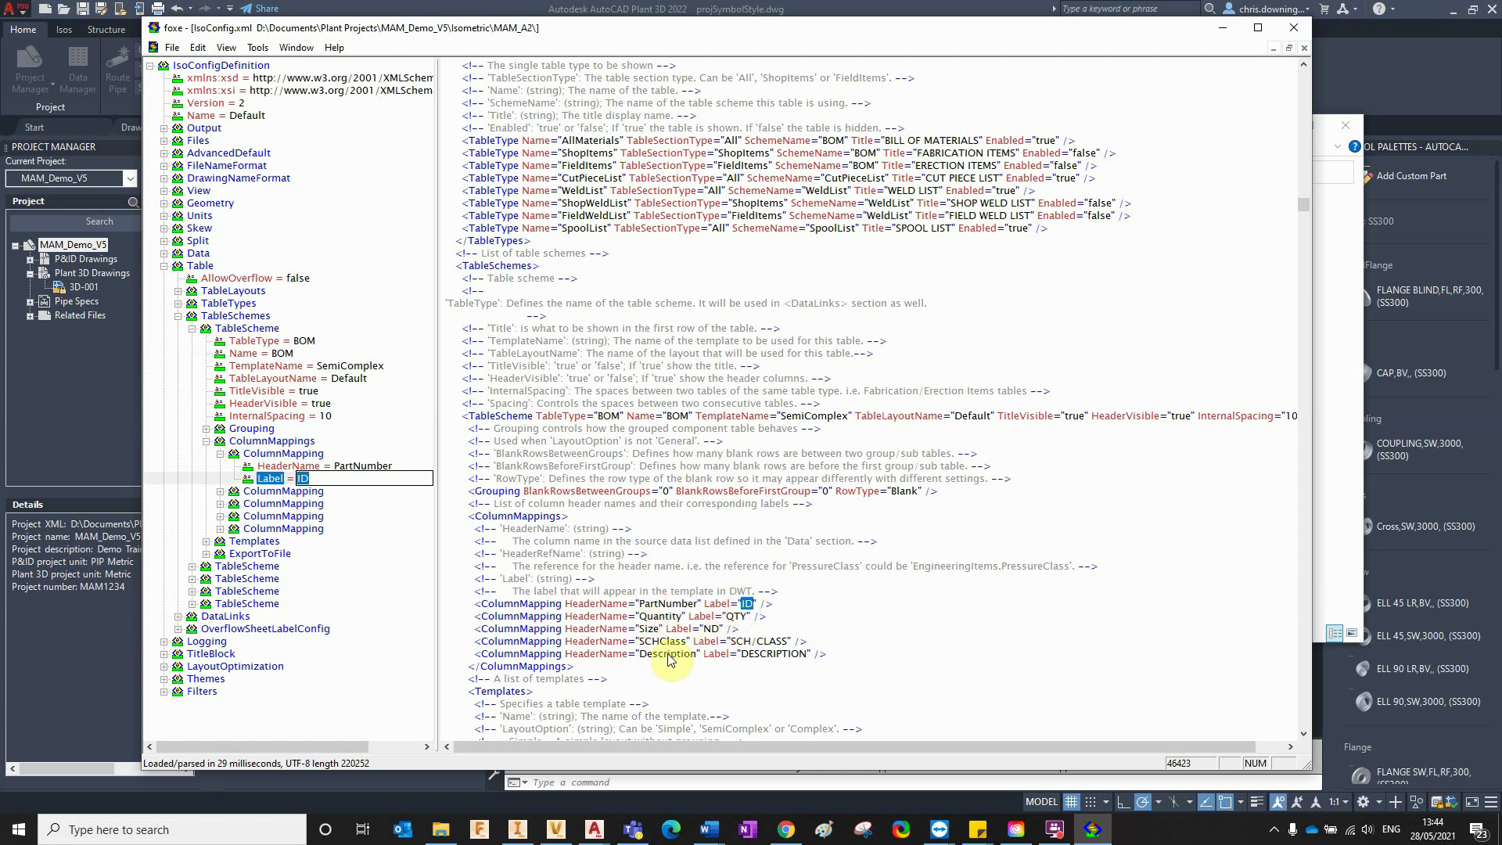
scroll(715, 629, "down", 2)
scroll(727, 626, "up", 3)
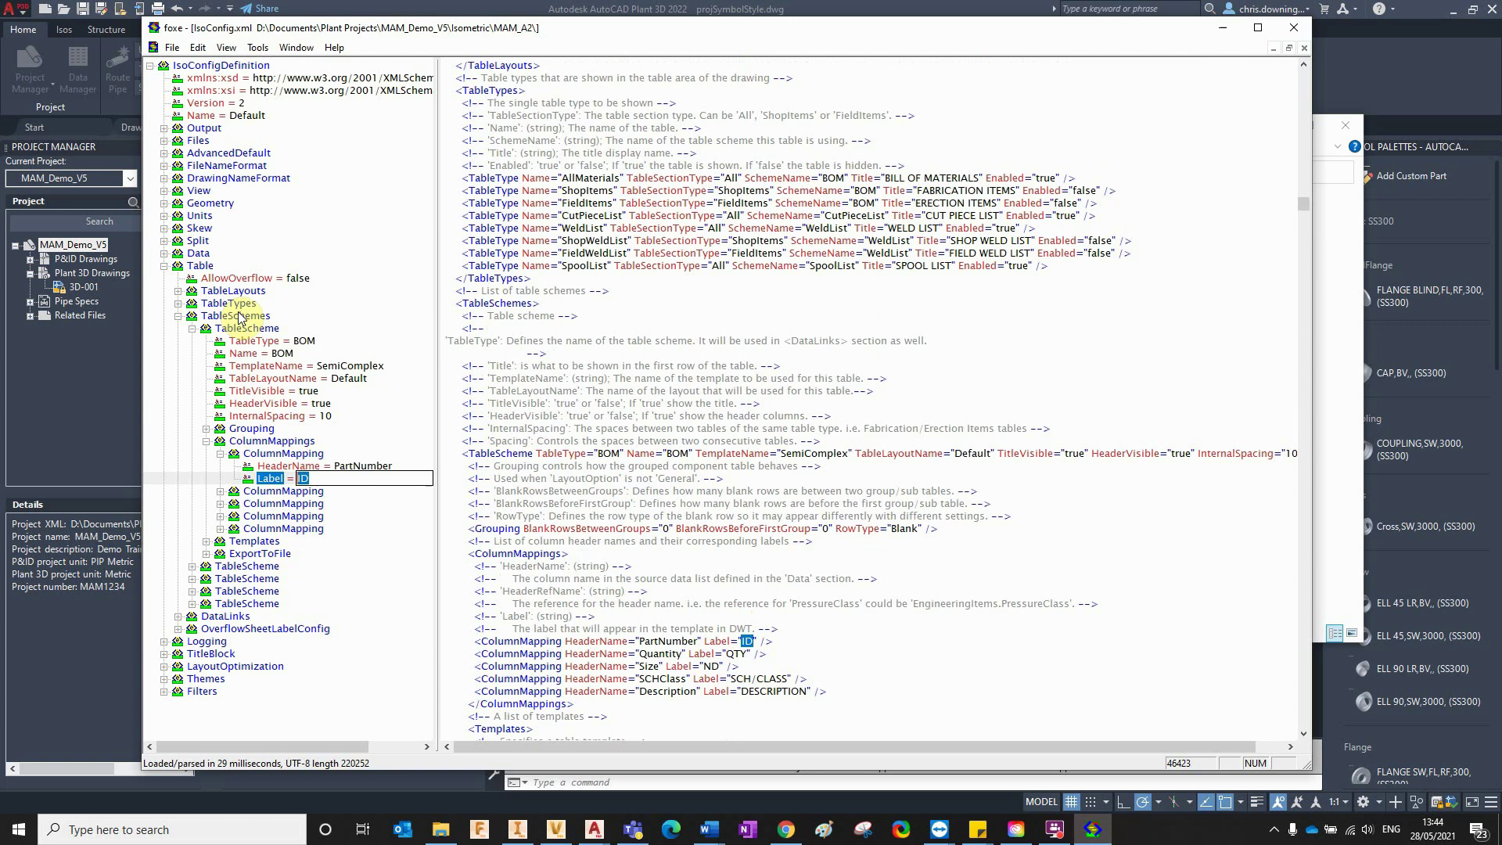
Collapse Table, expand the Split section, and close the XML editor and the folder window.
left_click(165, 266)
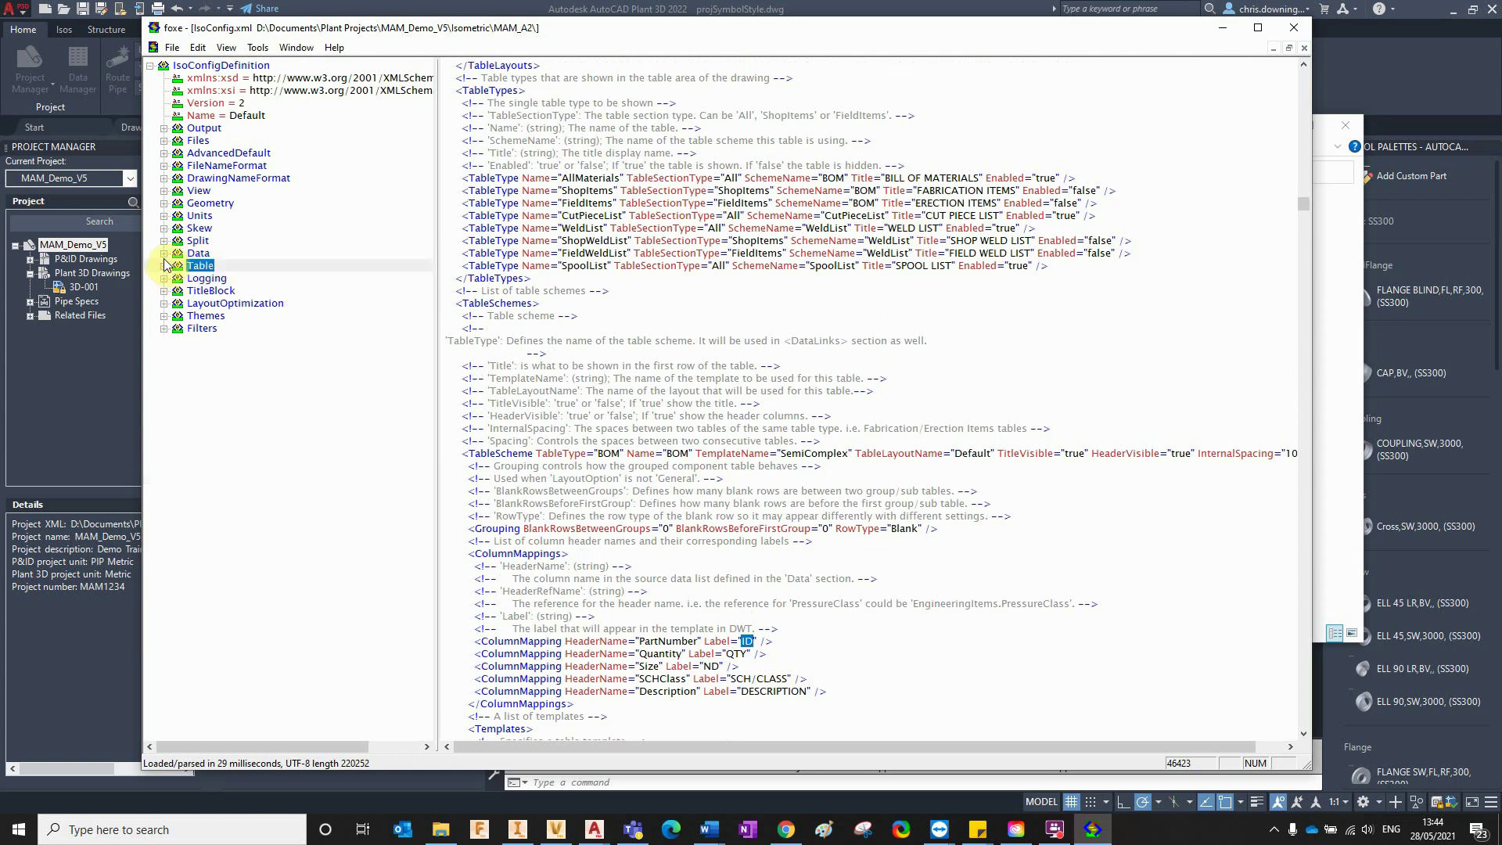
left_click(165, 241)
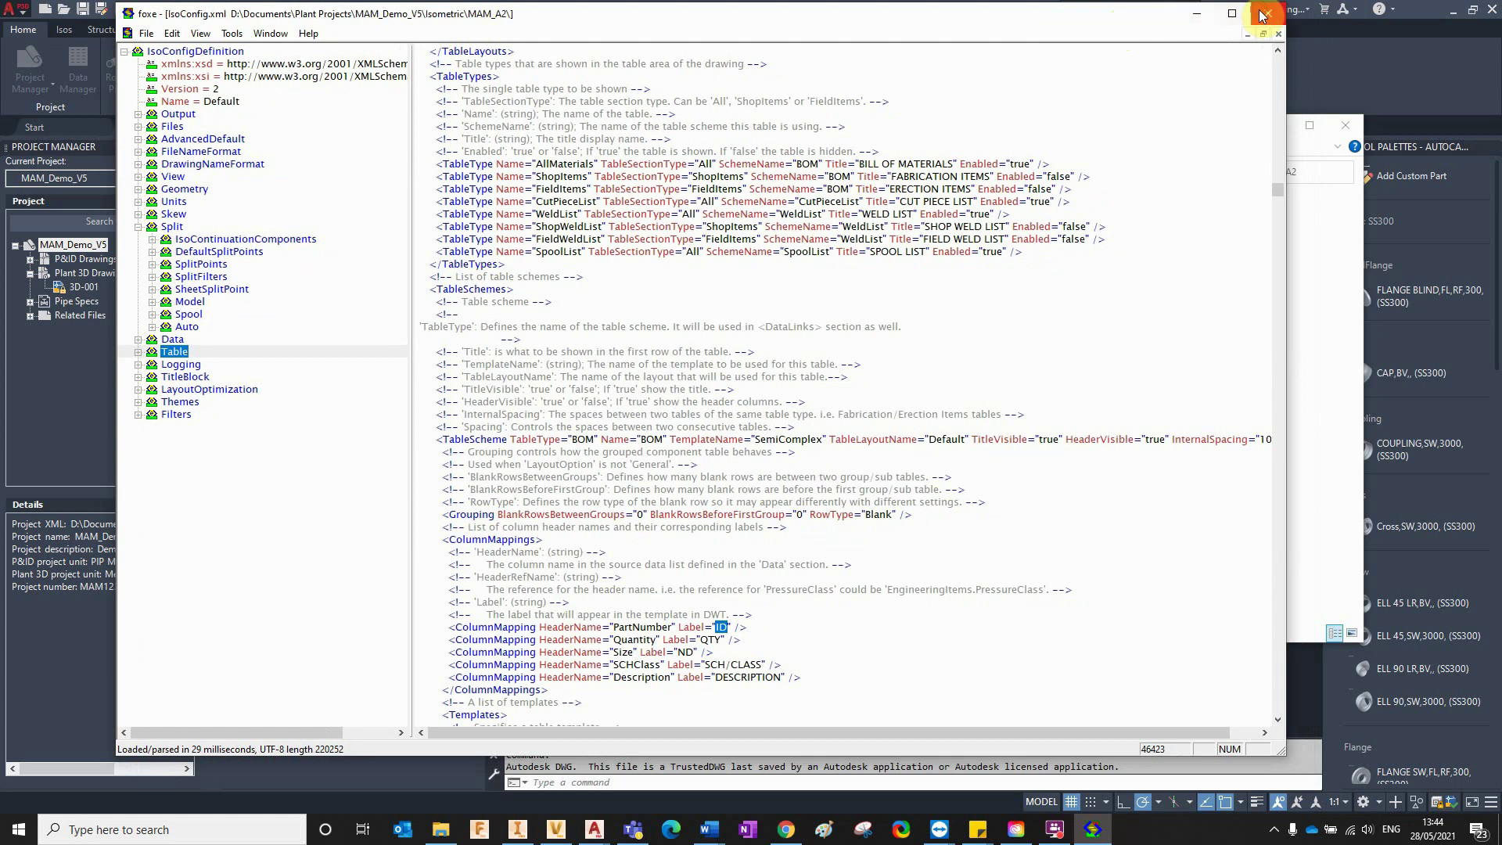
left_click(1294, 27)
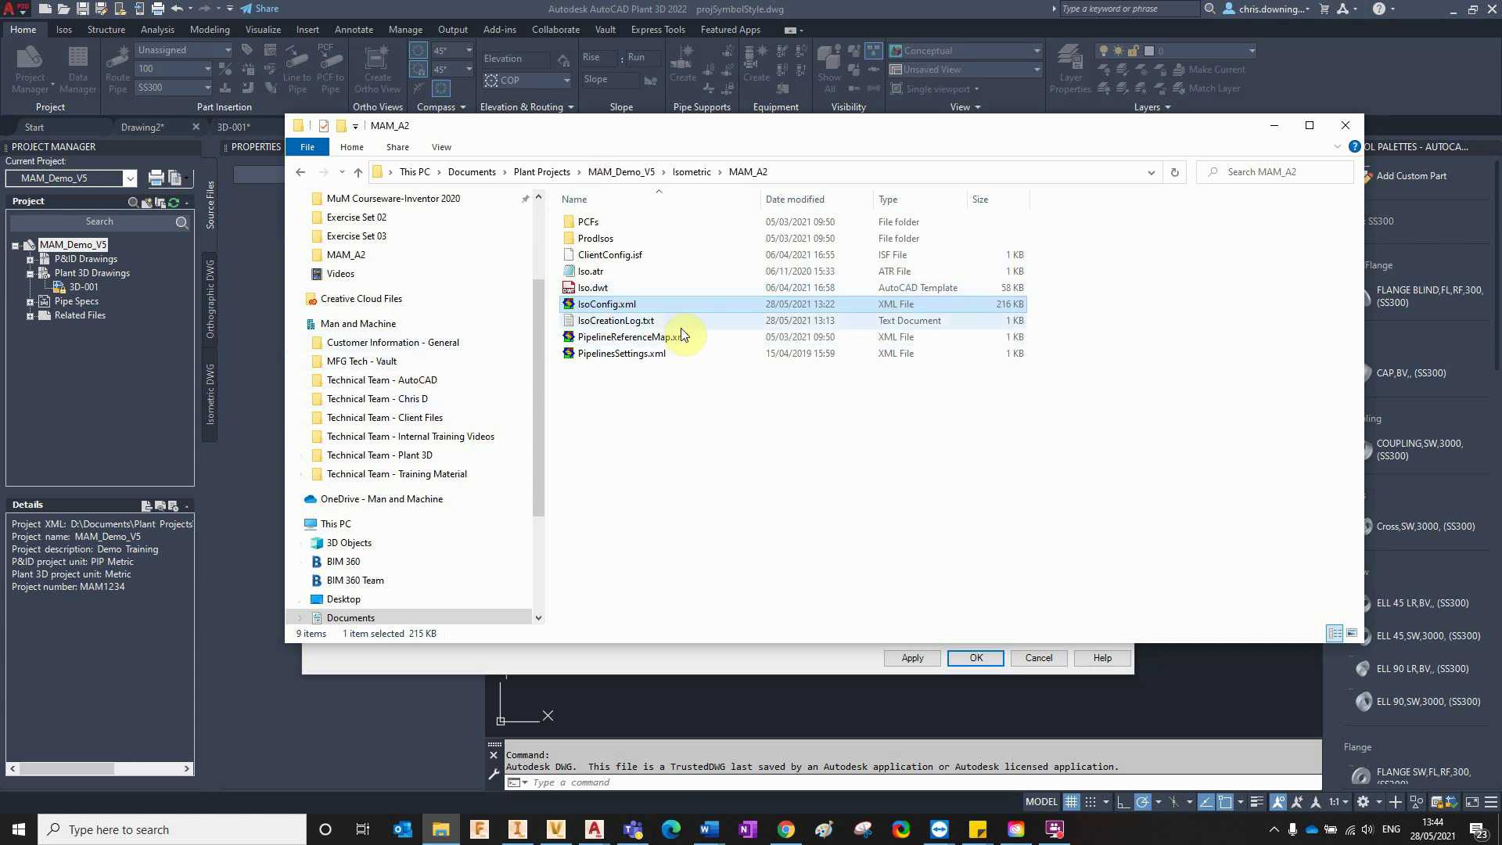
left_click(1344, 131)
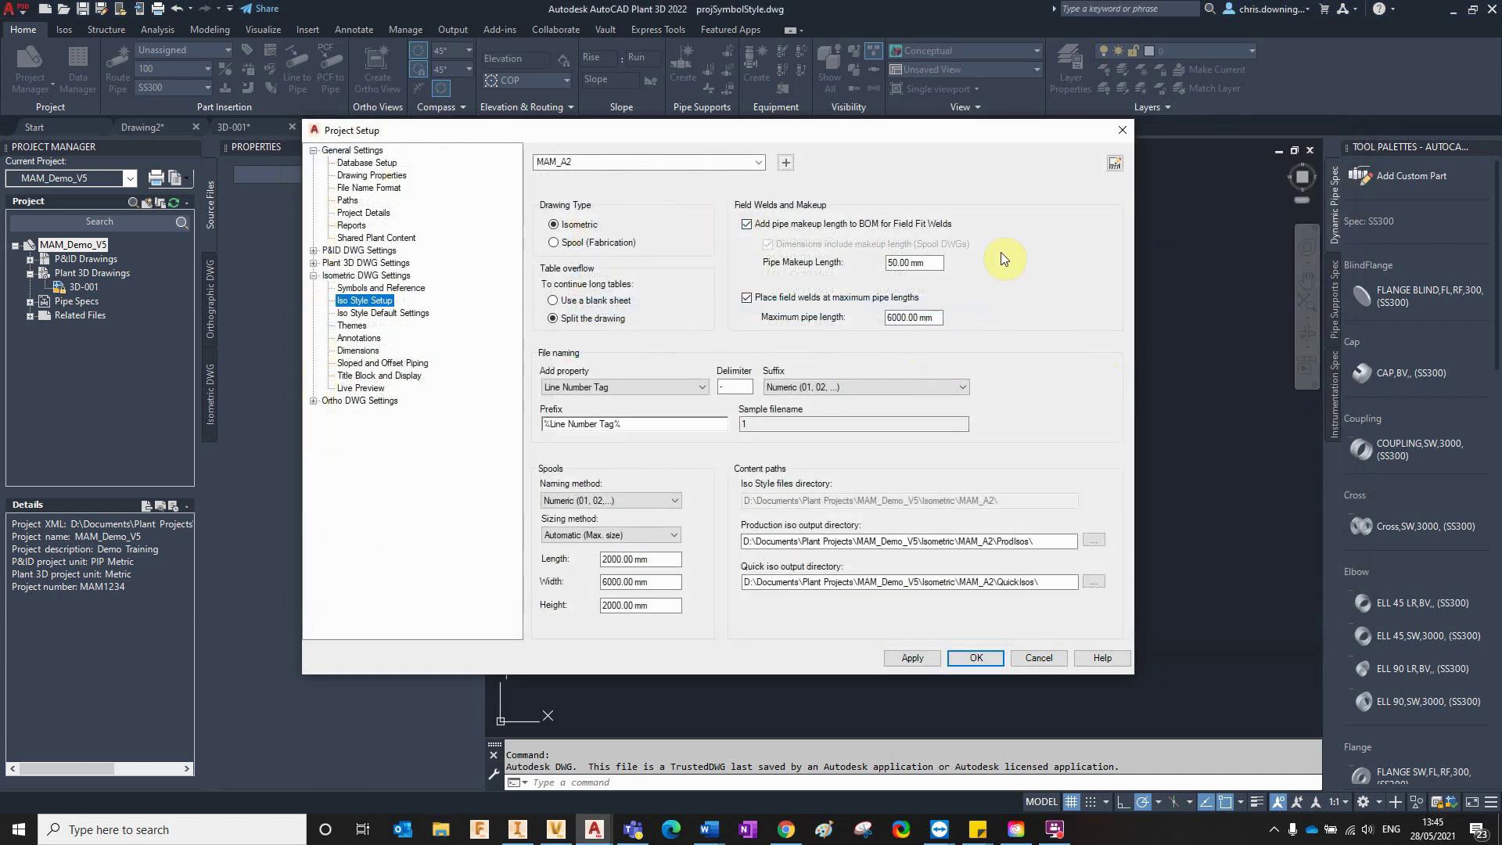
Open the Iso Style Editor for the MAM_A2 style and display BreakAttributes under AdvancedDefault.
left_click_drag(642, 138, 647, 133)
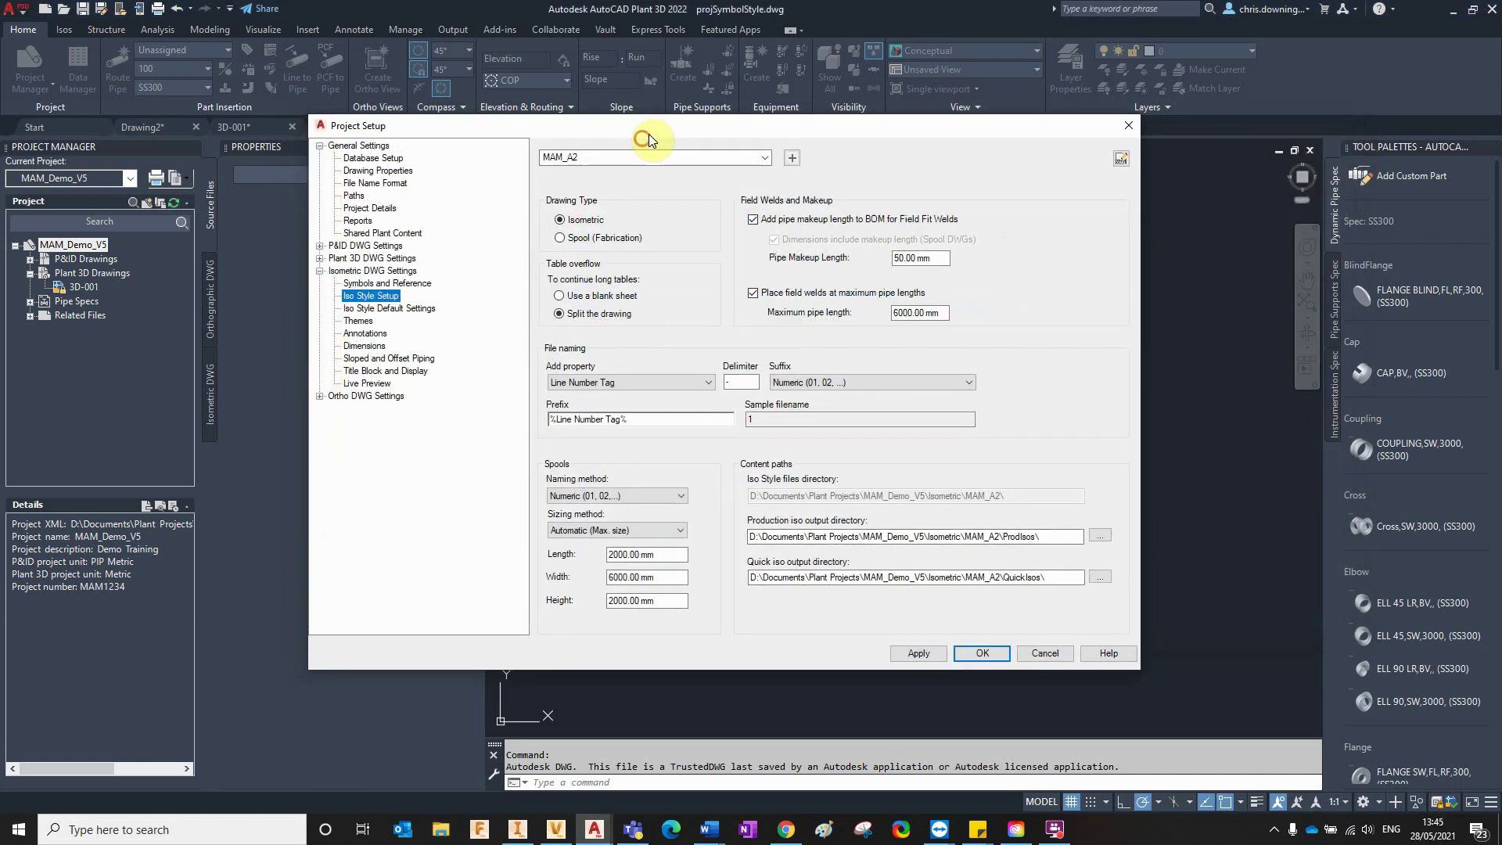
left_click(1121, 158)
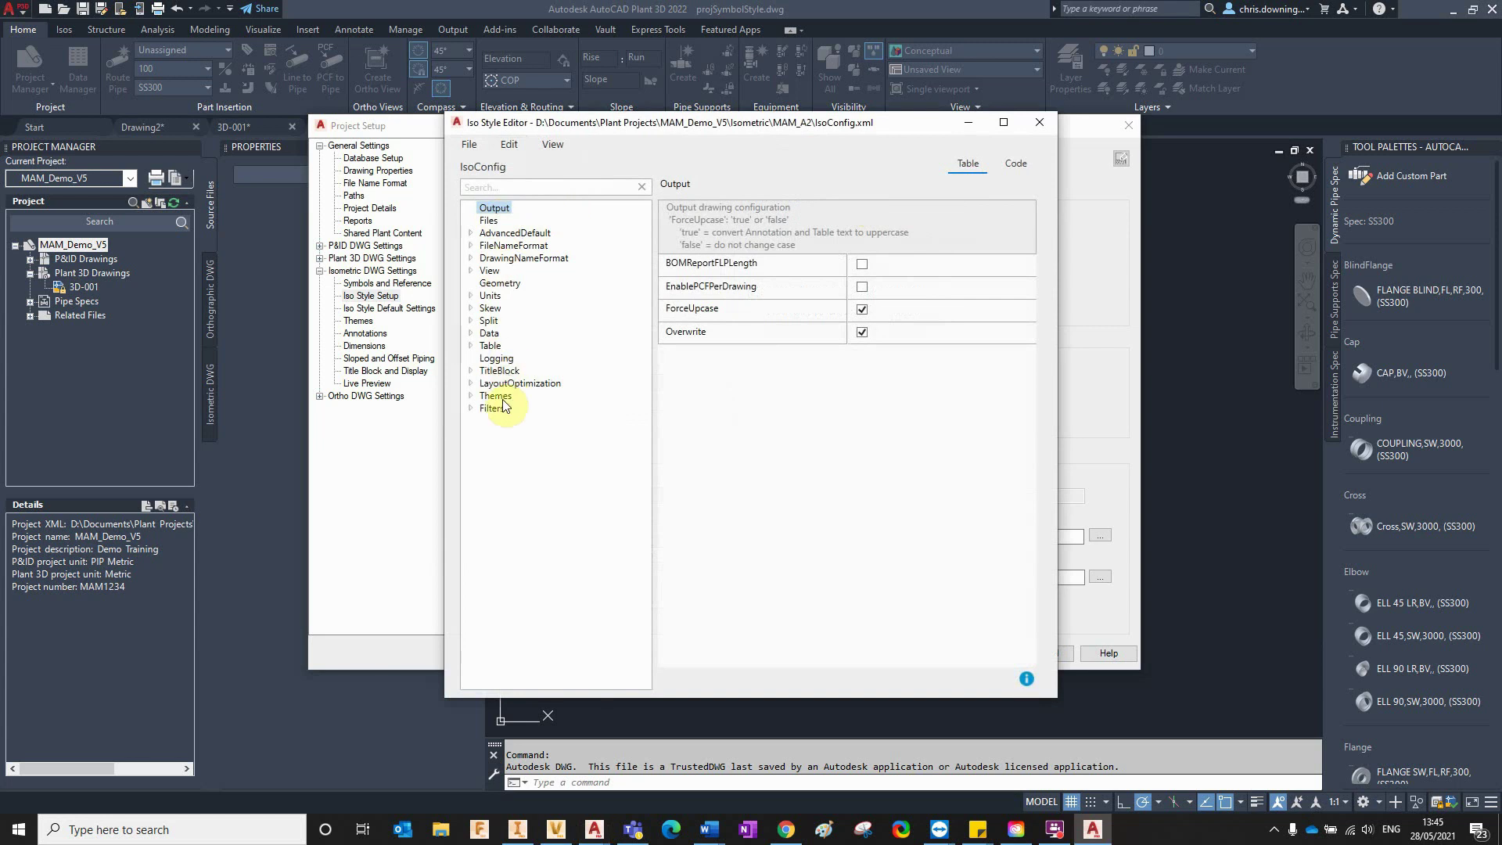
left_click(470, 233)
left_click(526, 246)
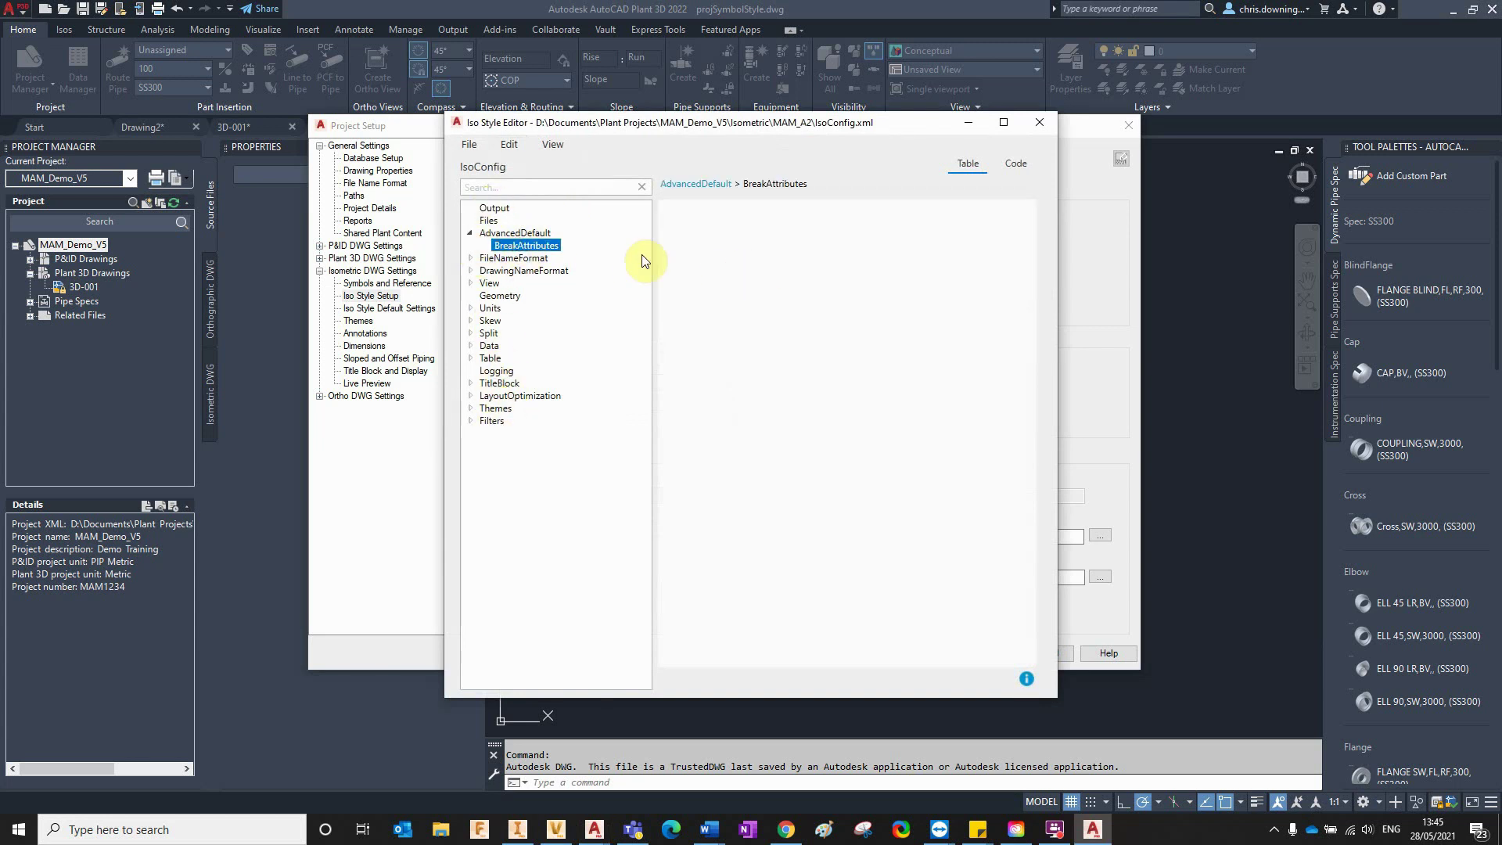
Display the FileNameFormat settings with PrefixModelProperties expanded, and enlarge the Iso Style Editor window.
left_click(470, 258)
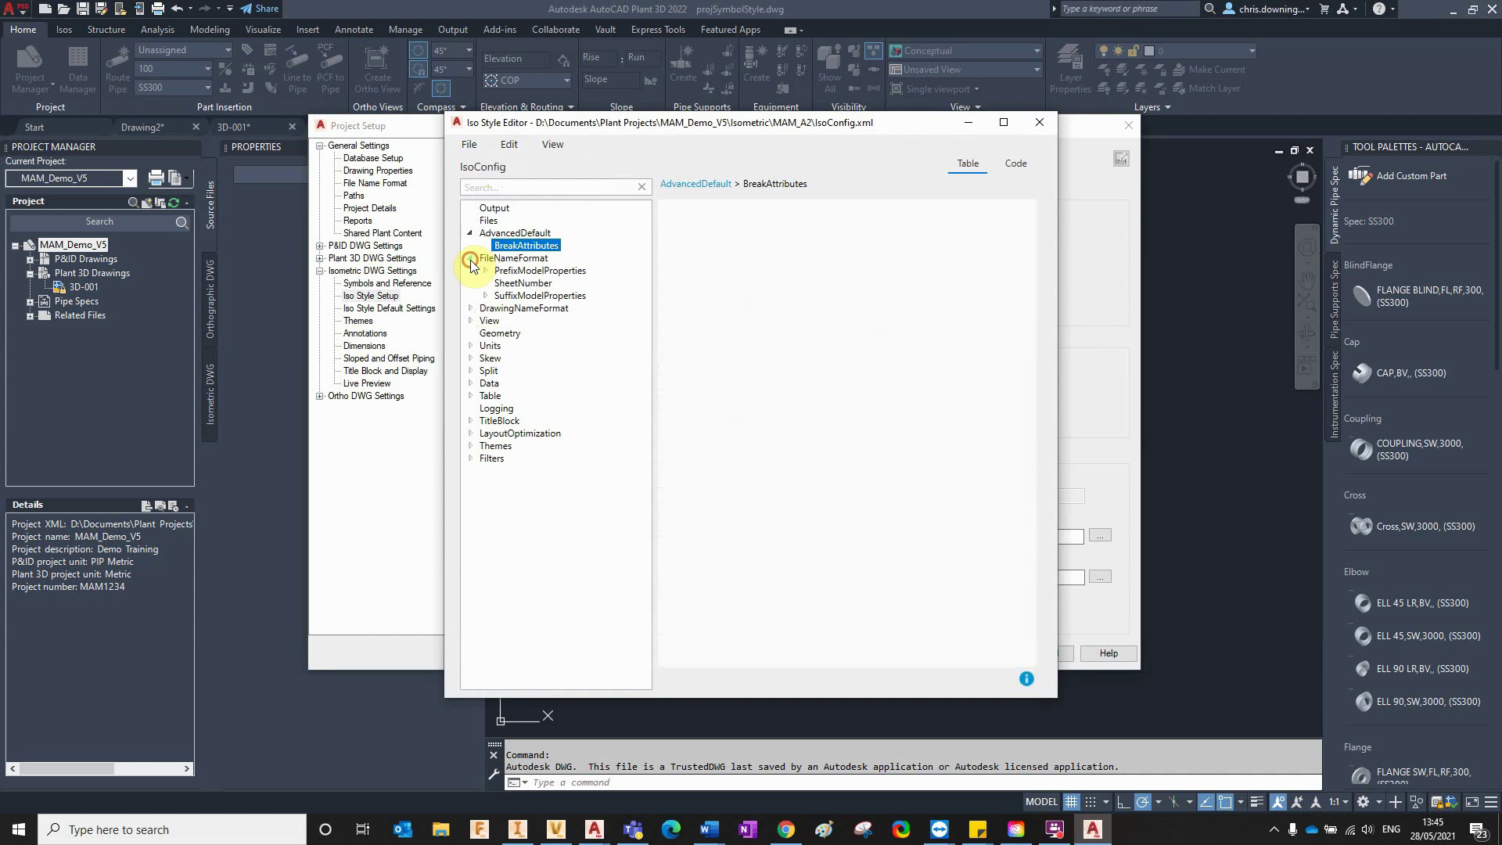
left_click(503, 258)
left_click(484, 271)
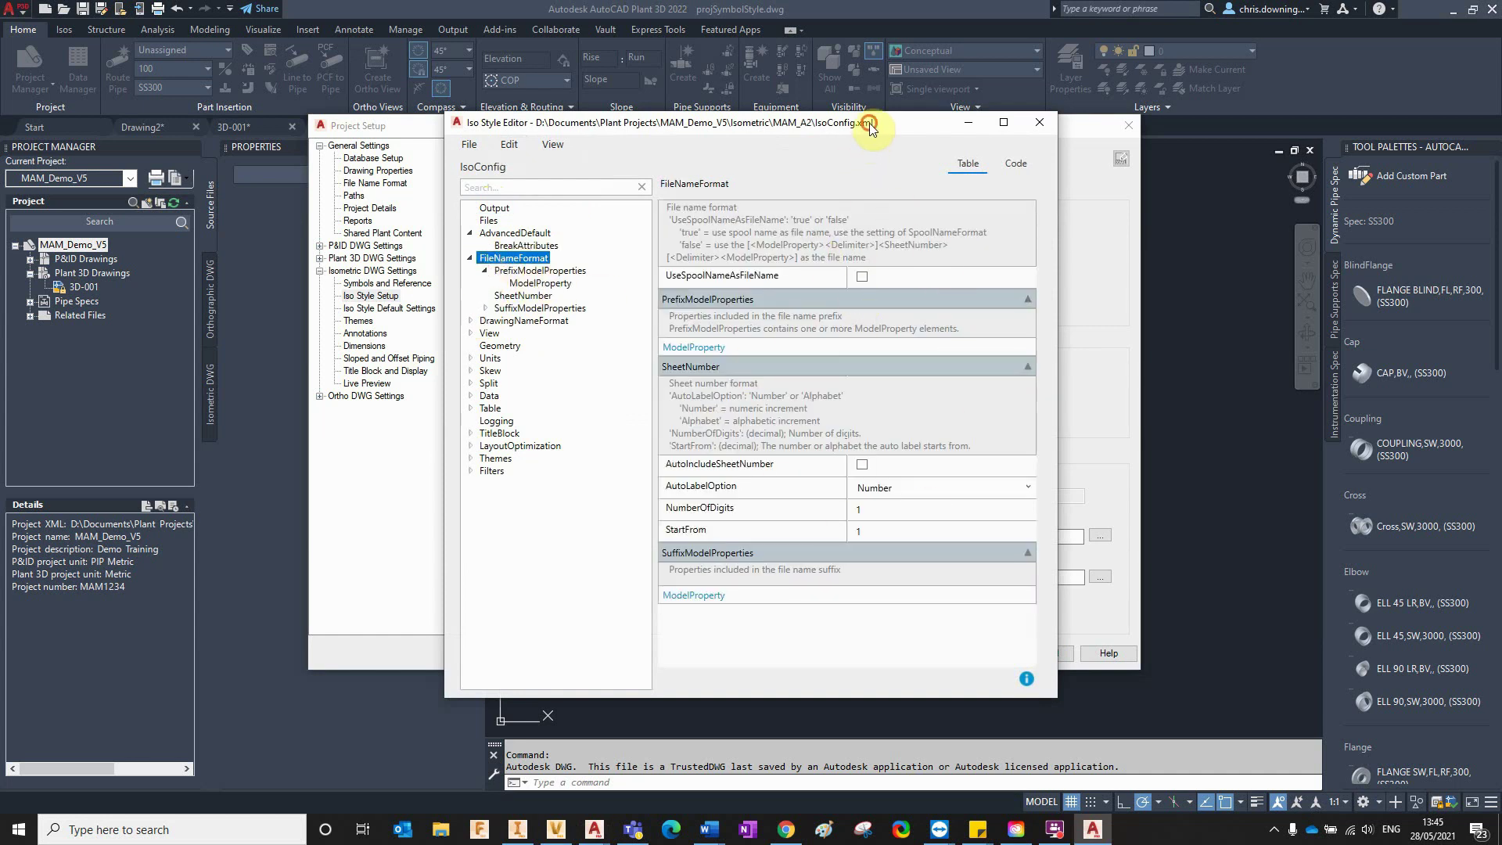
left_click_drag(870, 127, 845, 80)
left_click_drag(1030, 650, 1168, 716)
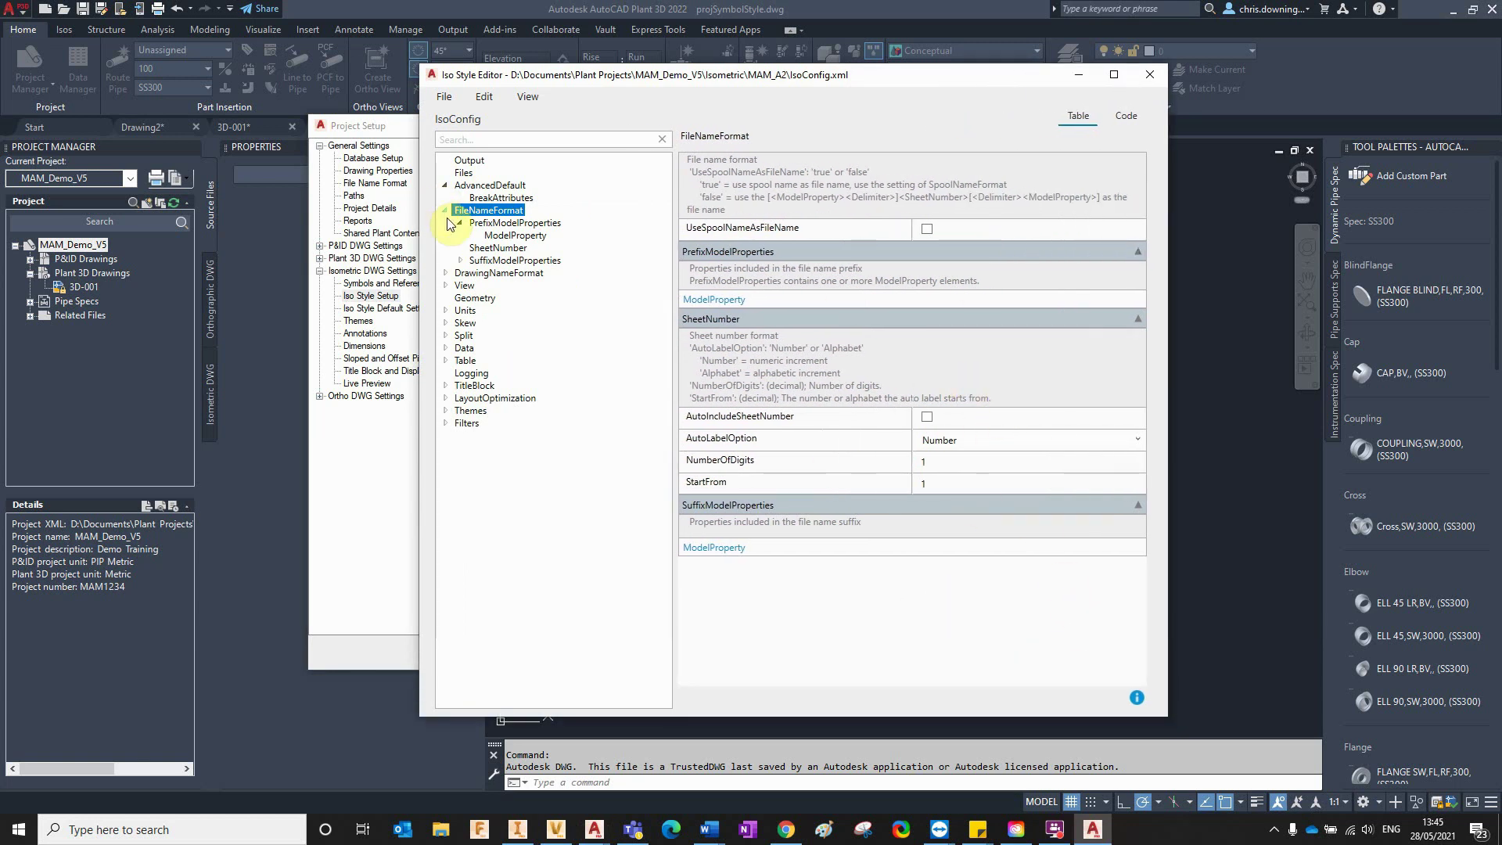
Display the prefix ModelProperty settings of FileNameFormat and of DrawingNameFormat, with the View section also expanded.
left_click(509, 235)
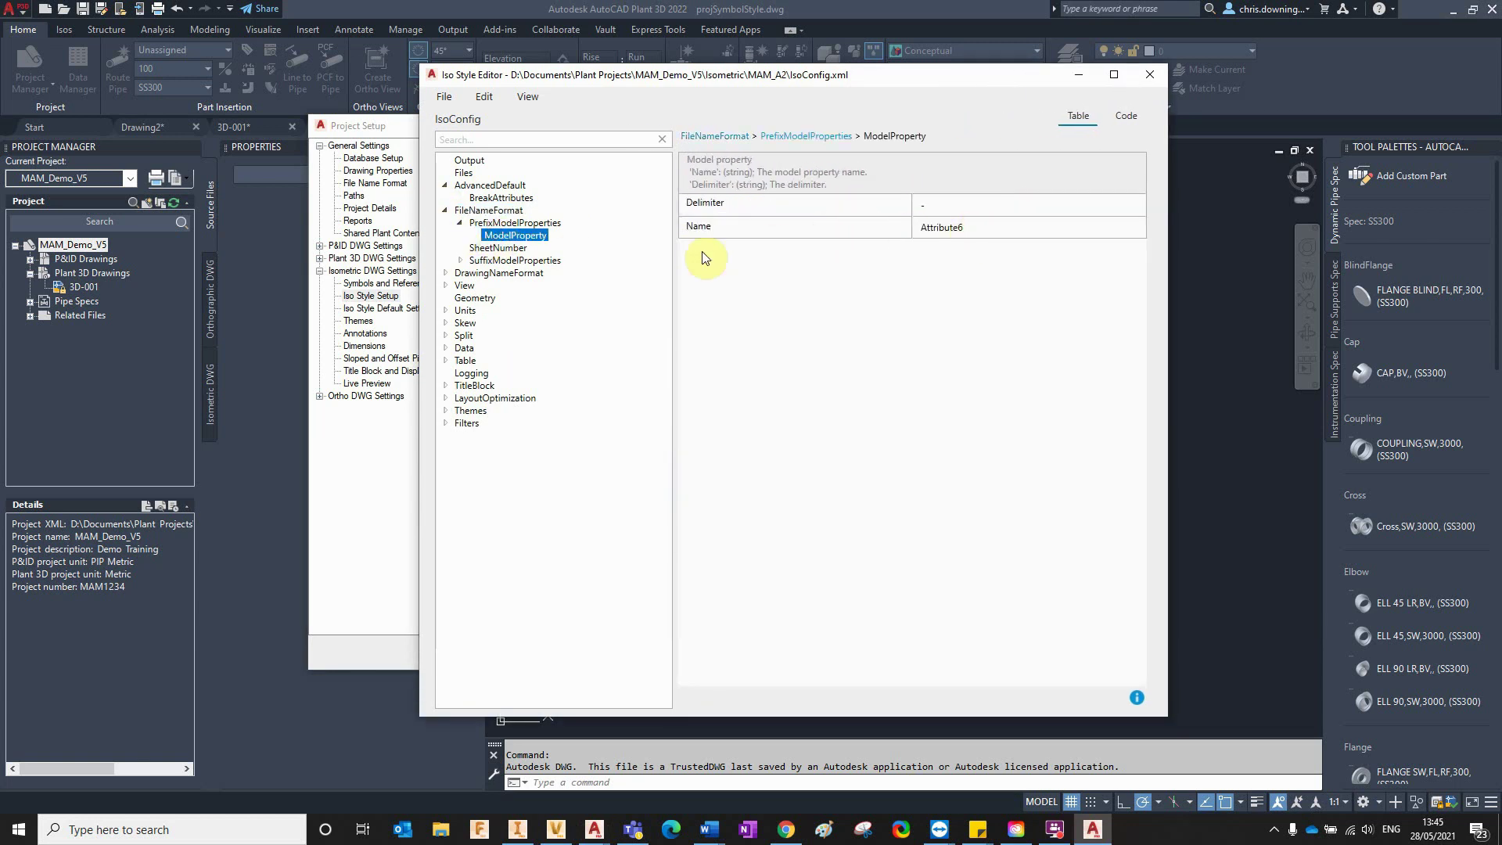
left_click(445, 285)
left_click(445, 273)
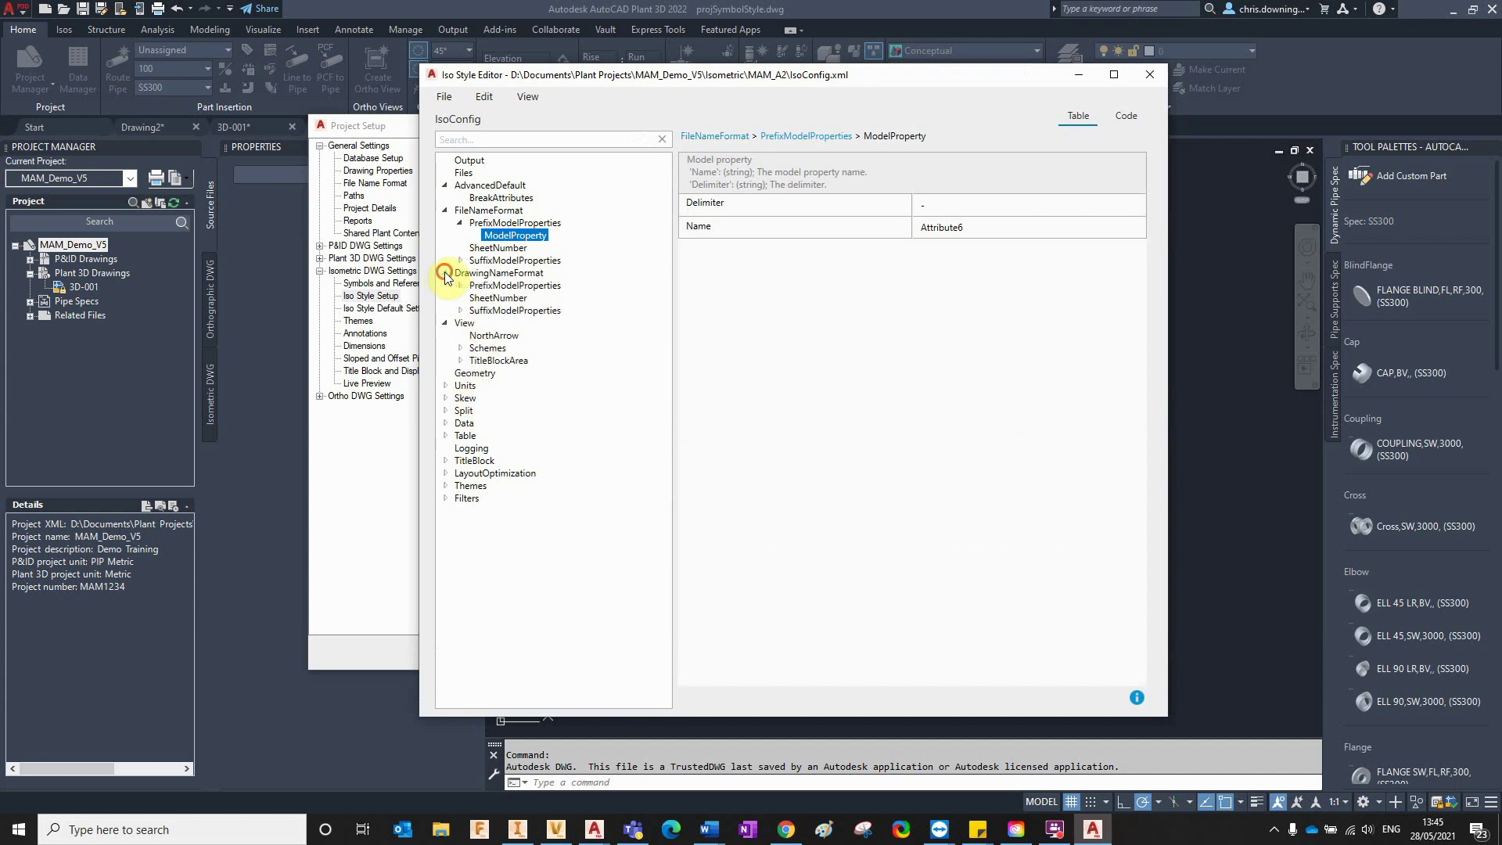
left_click(461, 286)
left_click(515, 298)
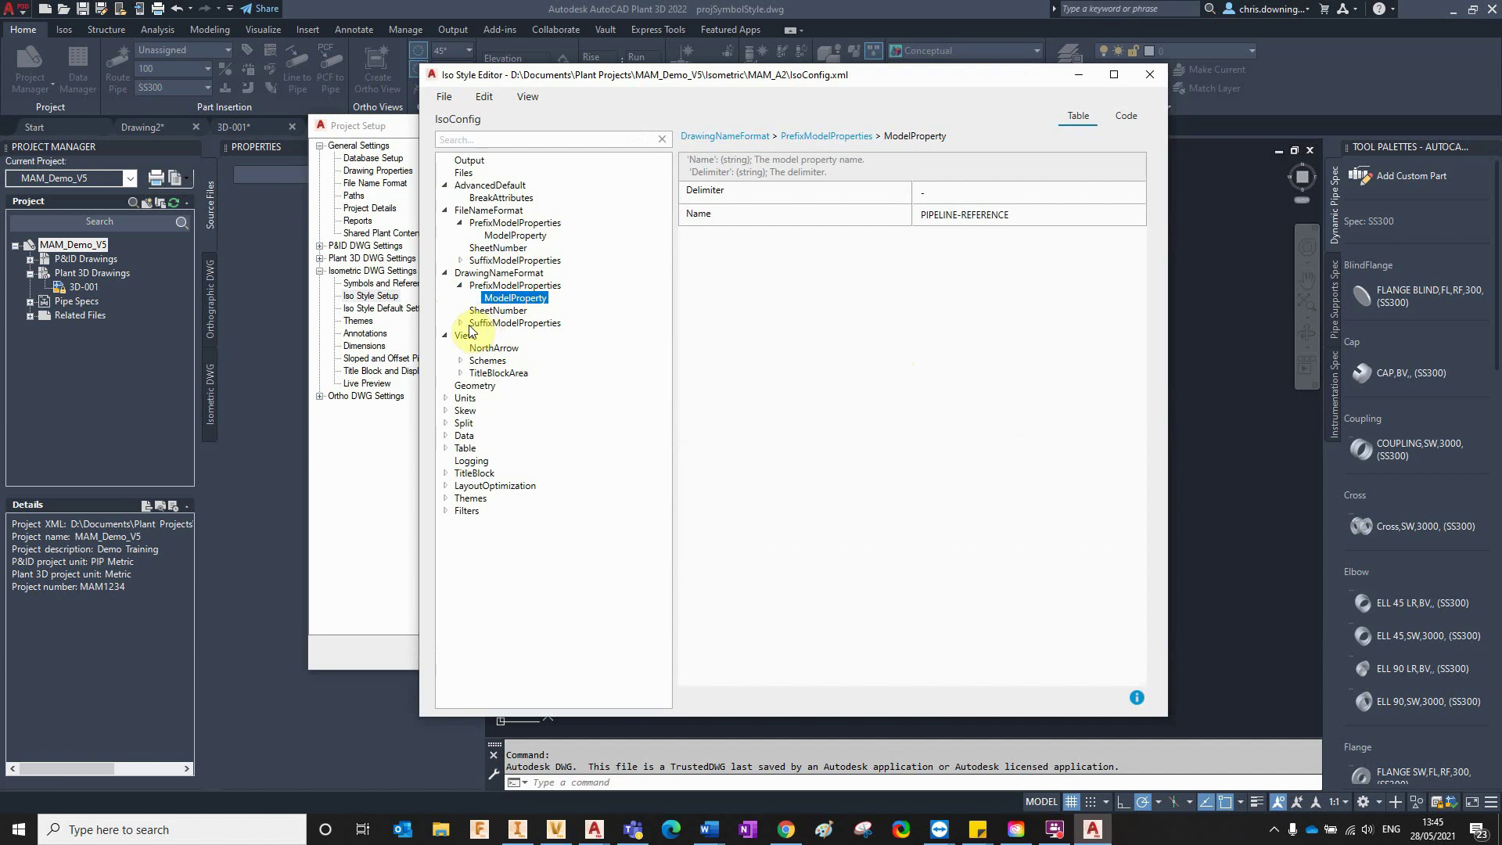
Display the suffix ModelProperty settings and the SheetNumber settings of DrawingNameFormat.
left_click(460, 323)
left_click(516, 336)
left_click(498, 310)
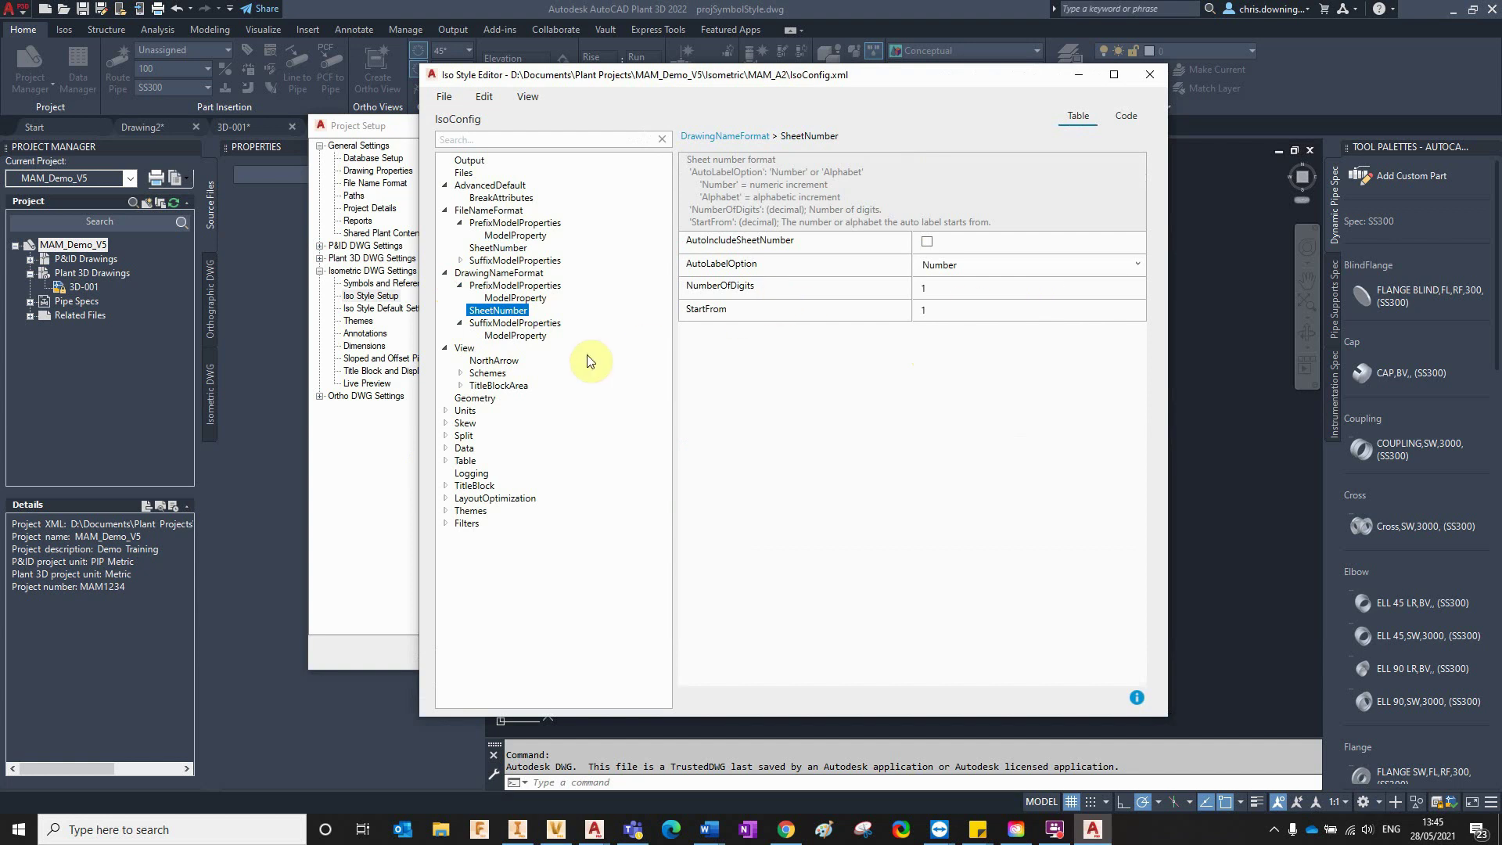
Display the SEIsometric scheme in the View section and expand the Units section.
left_click(460, 374)
left_click(529, 386)
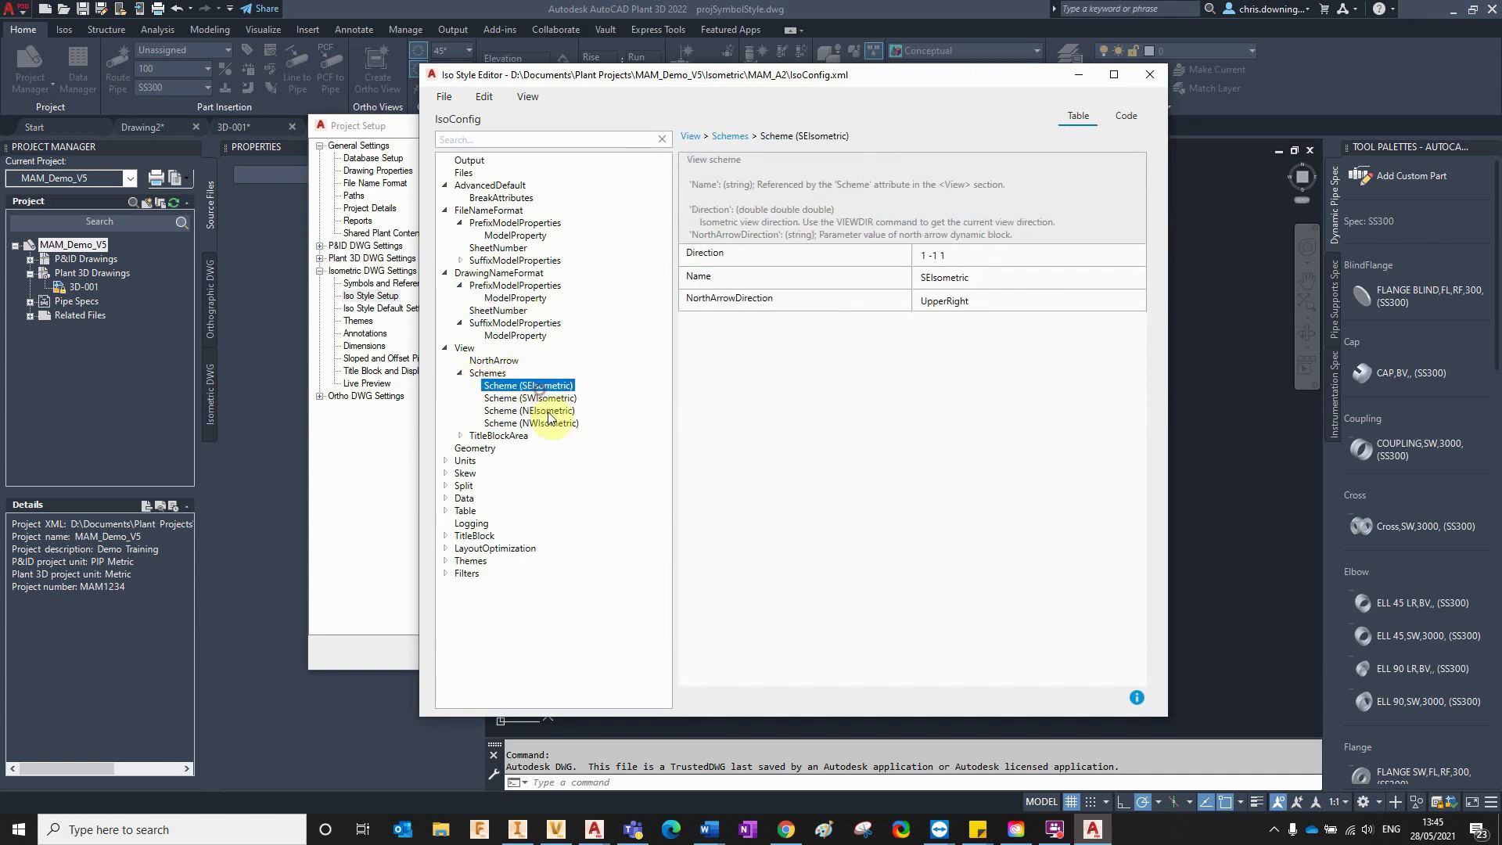
left_click(445, 460)
Inspect the Draw and first NoDraw drawing areas under TitleBlockArea, then open the Draw area's Height for editing.
left_click(460, 436)
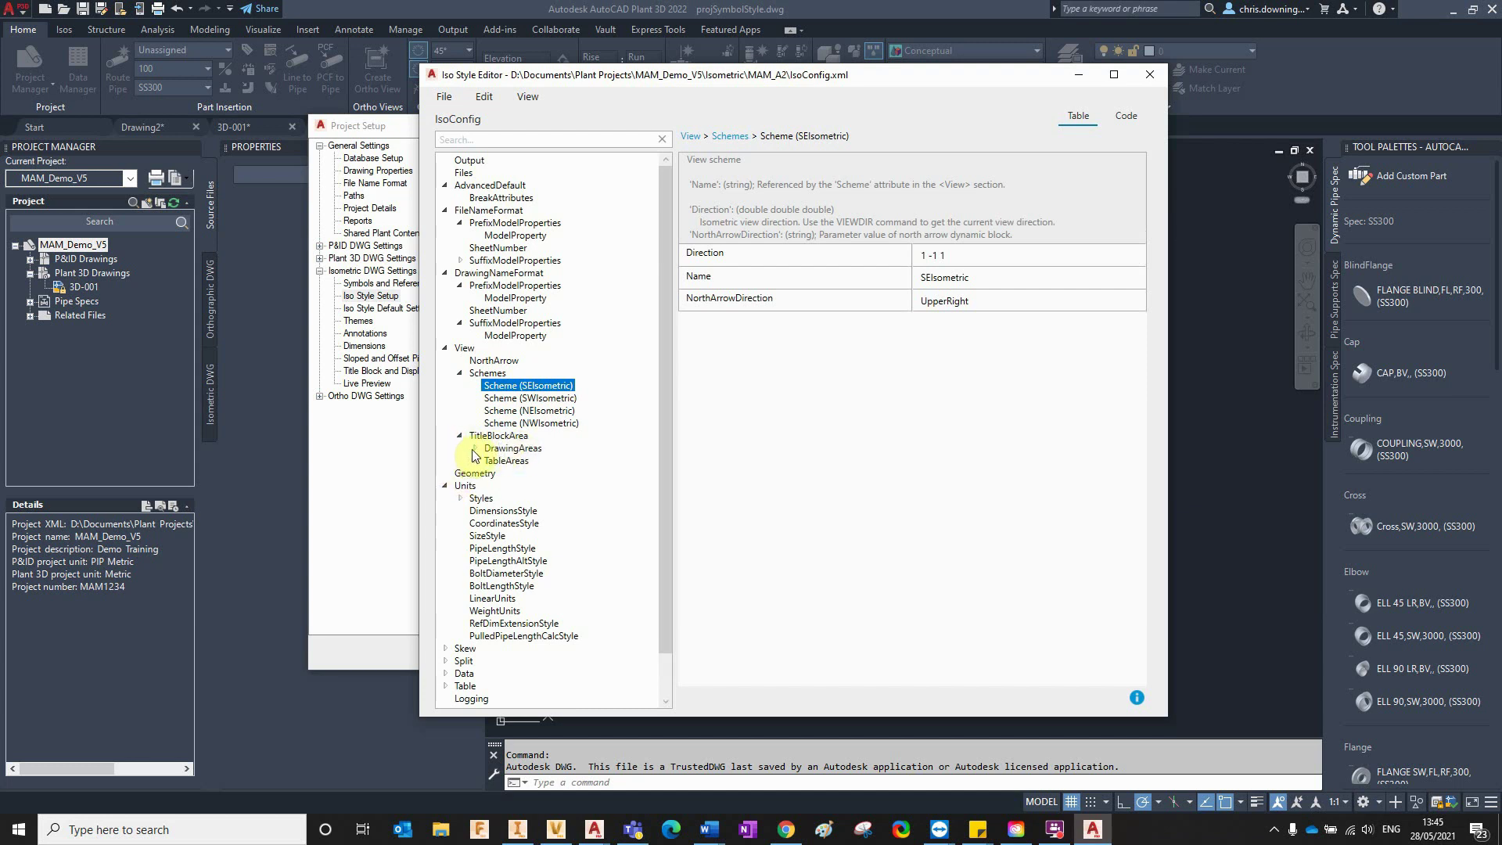
left_click(474, 449)
left_click(540, 461)
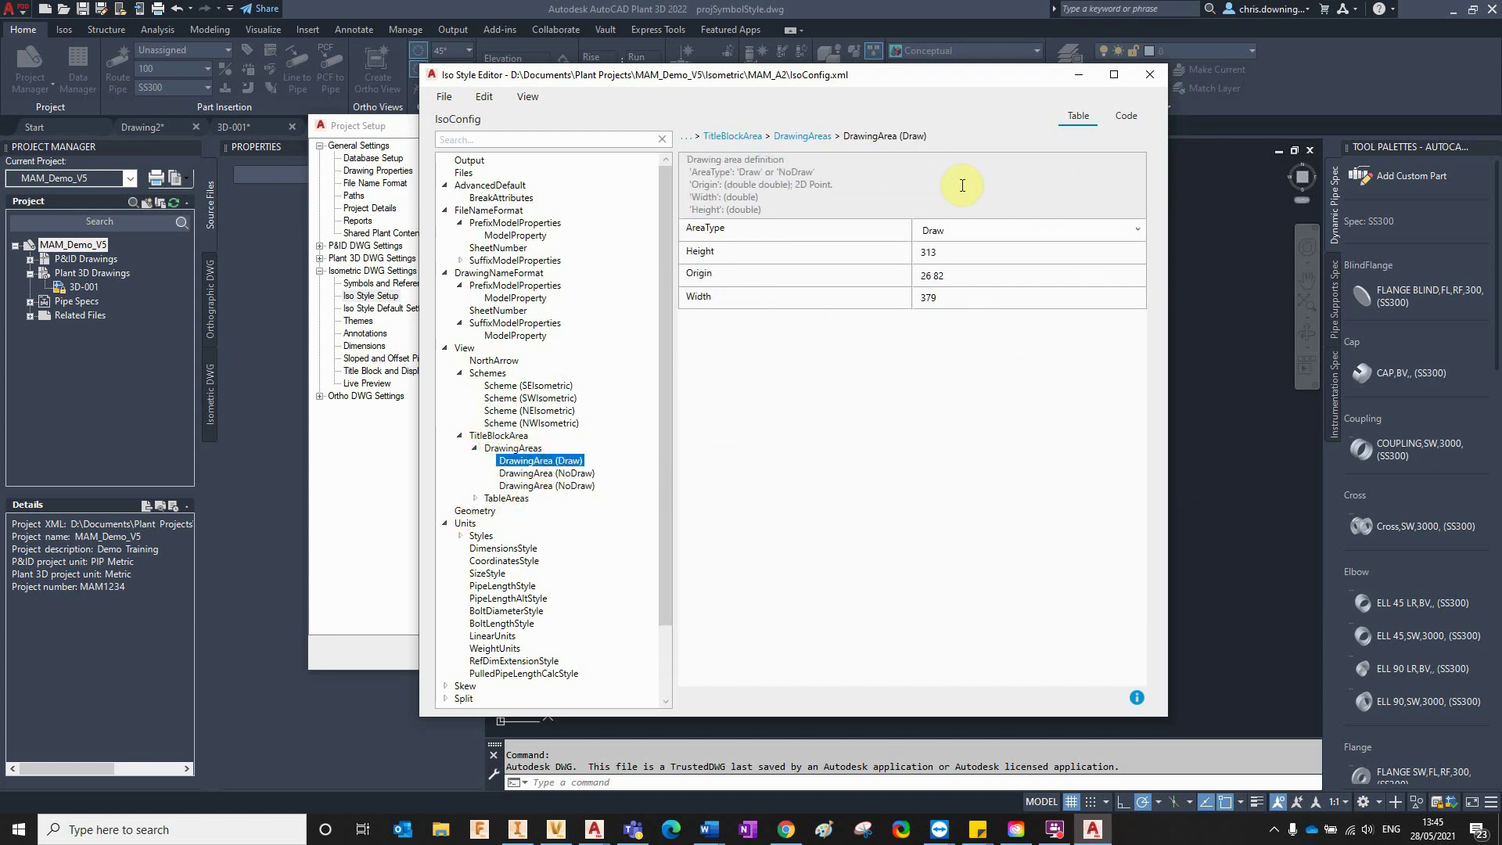
left_click(540, 473)
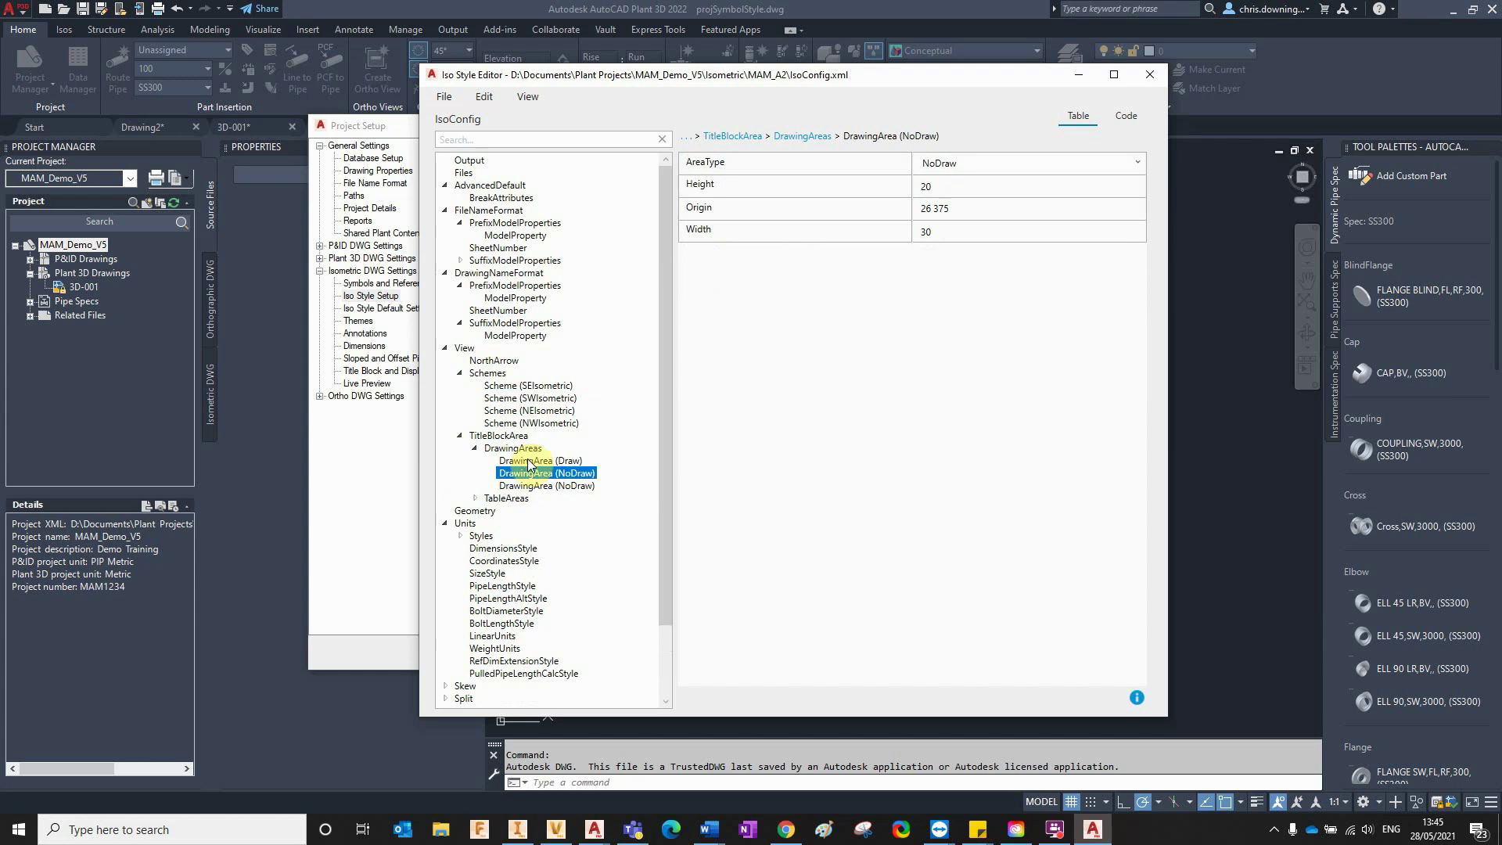
left_click(490, 459)
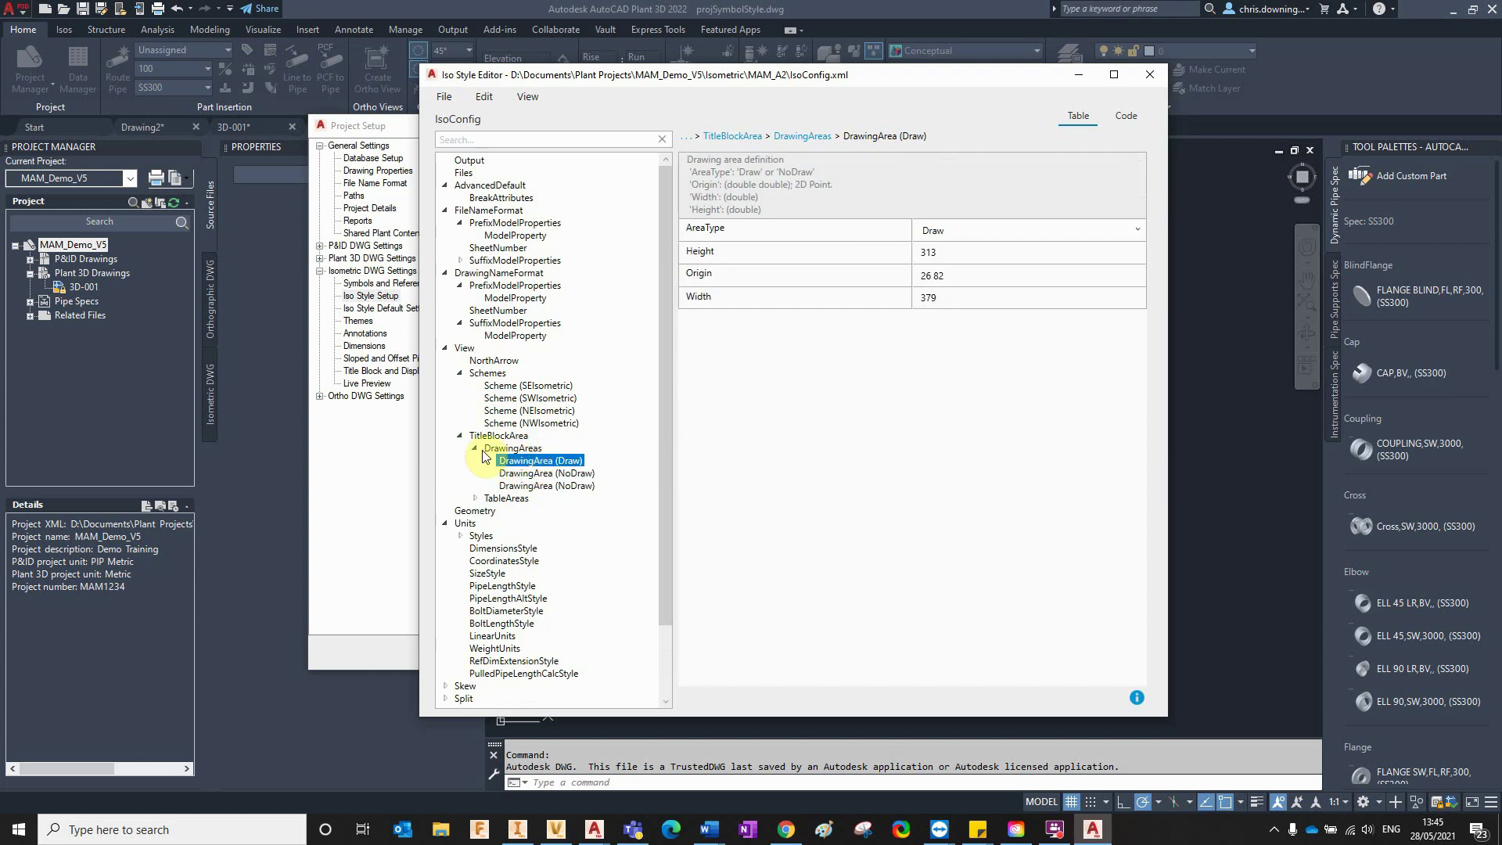
left_click(966, 251)
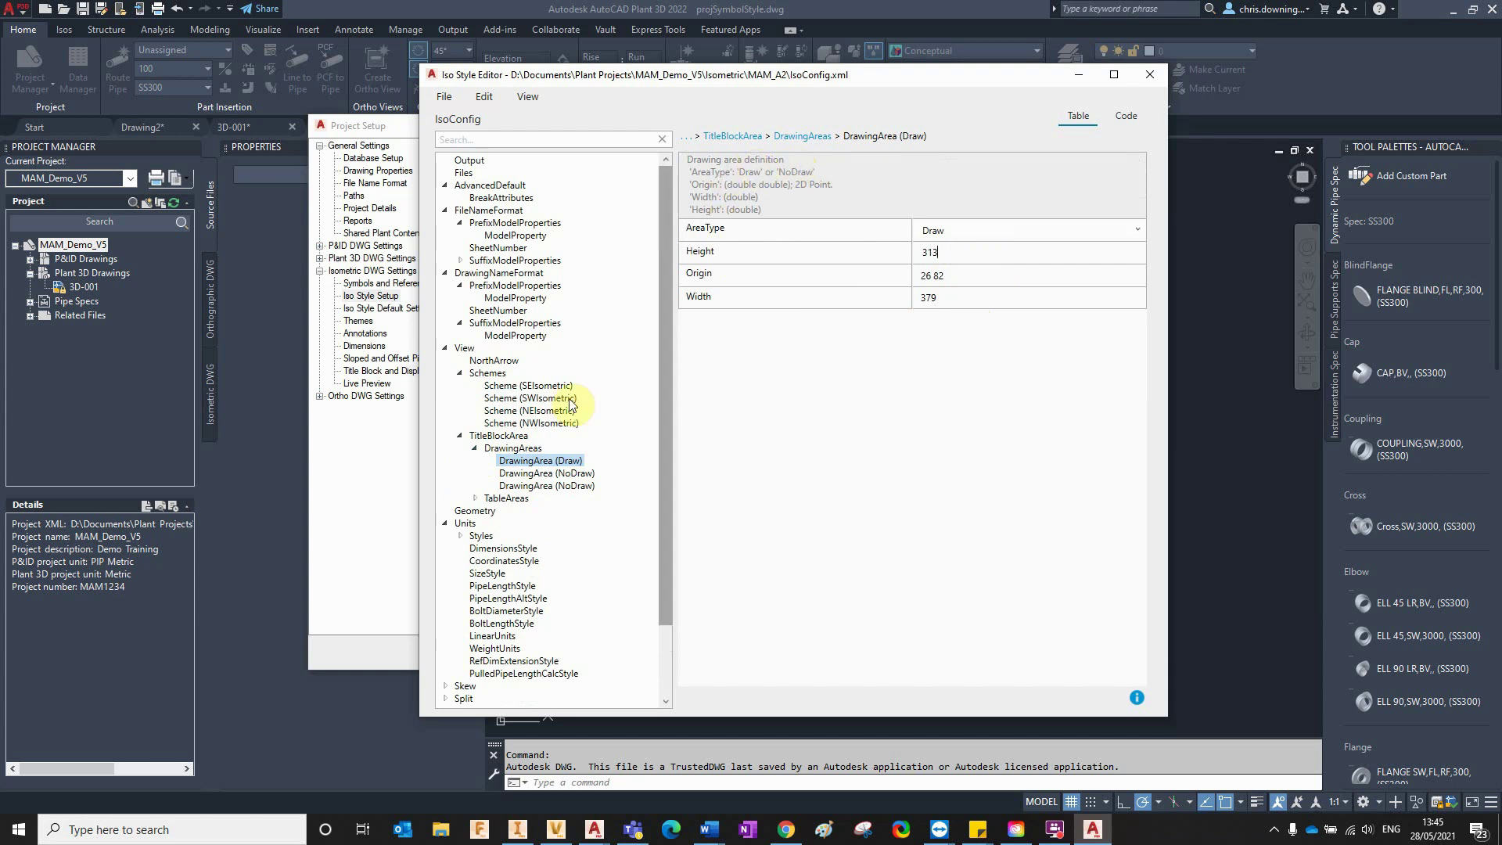
Collapse TitleBlockArea and Schemes, then compare the Metric and MetricSize styles under Units.
left_click(459, 437)
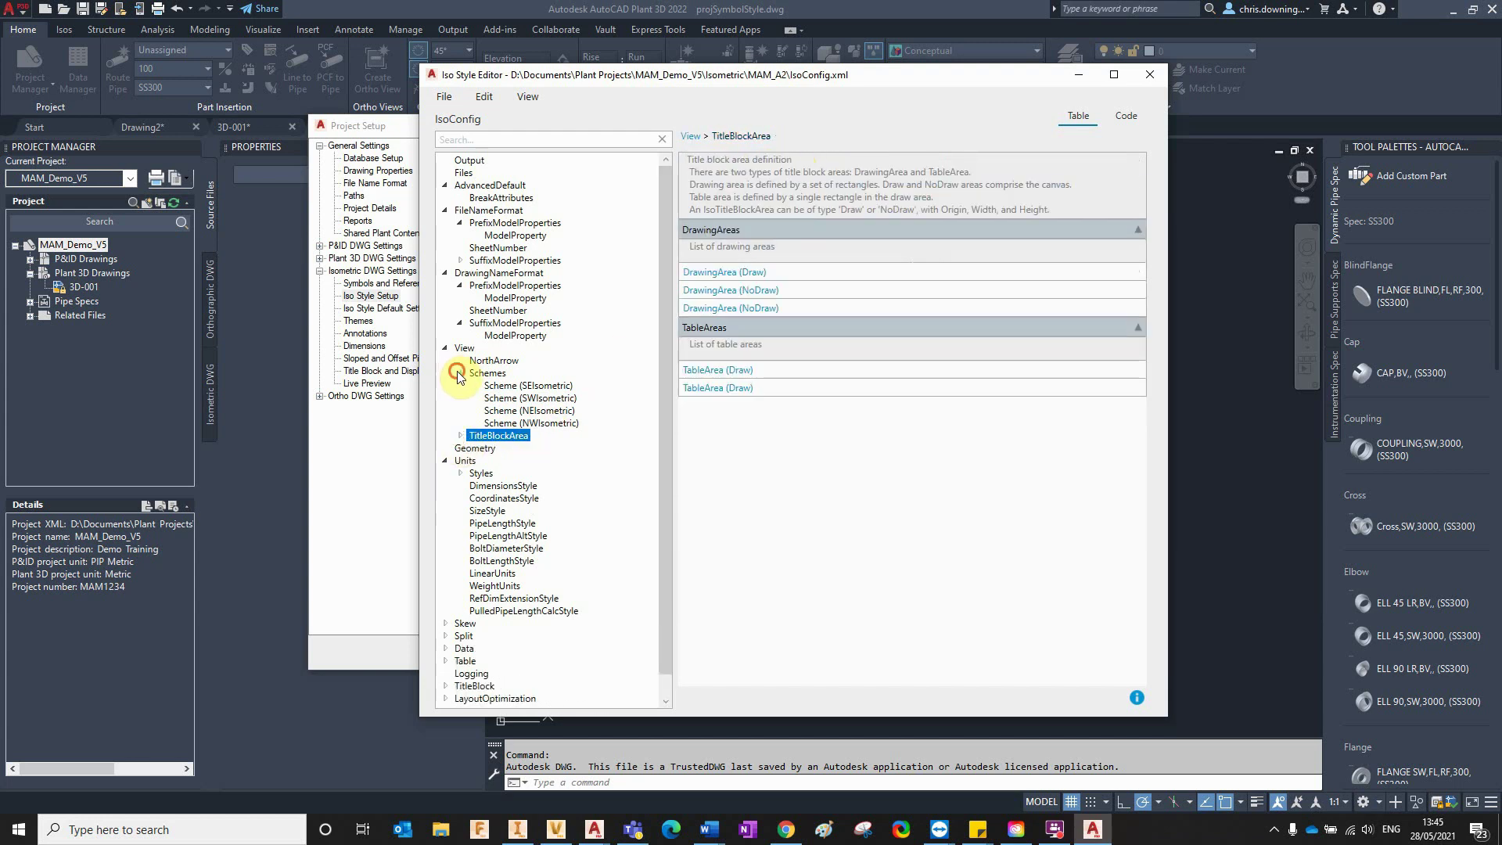
left_click(459, 372)
left_click(461, 424)
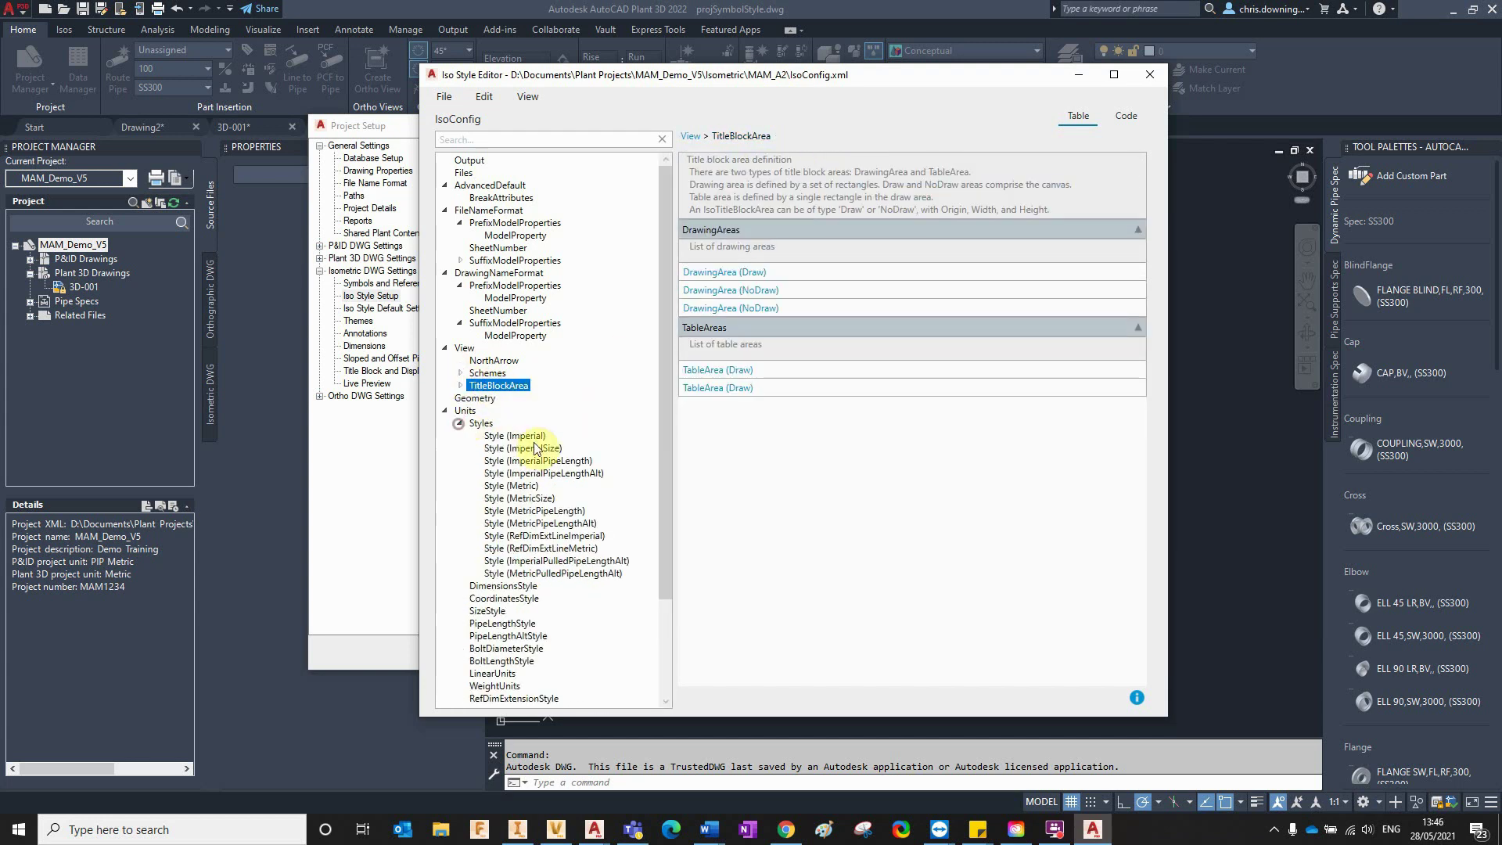
left_click(555, 498)
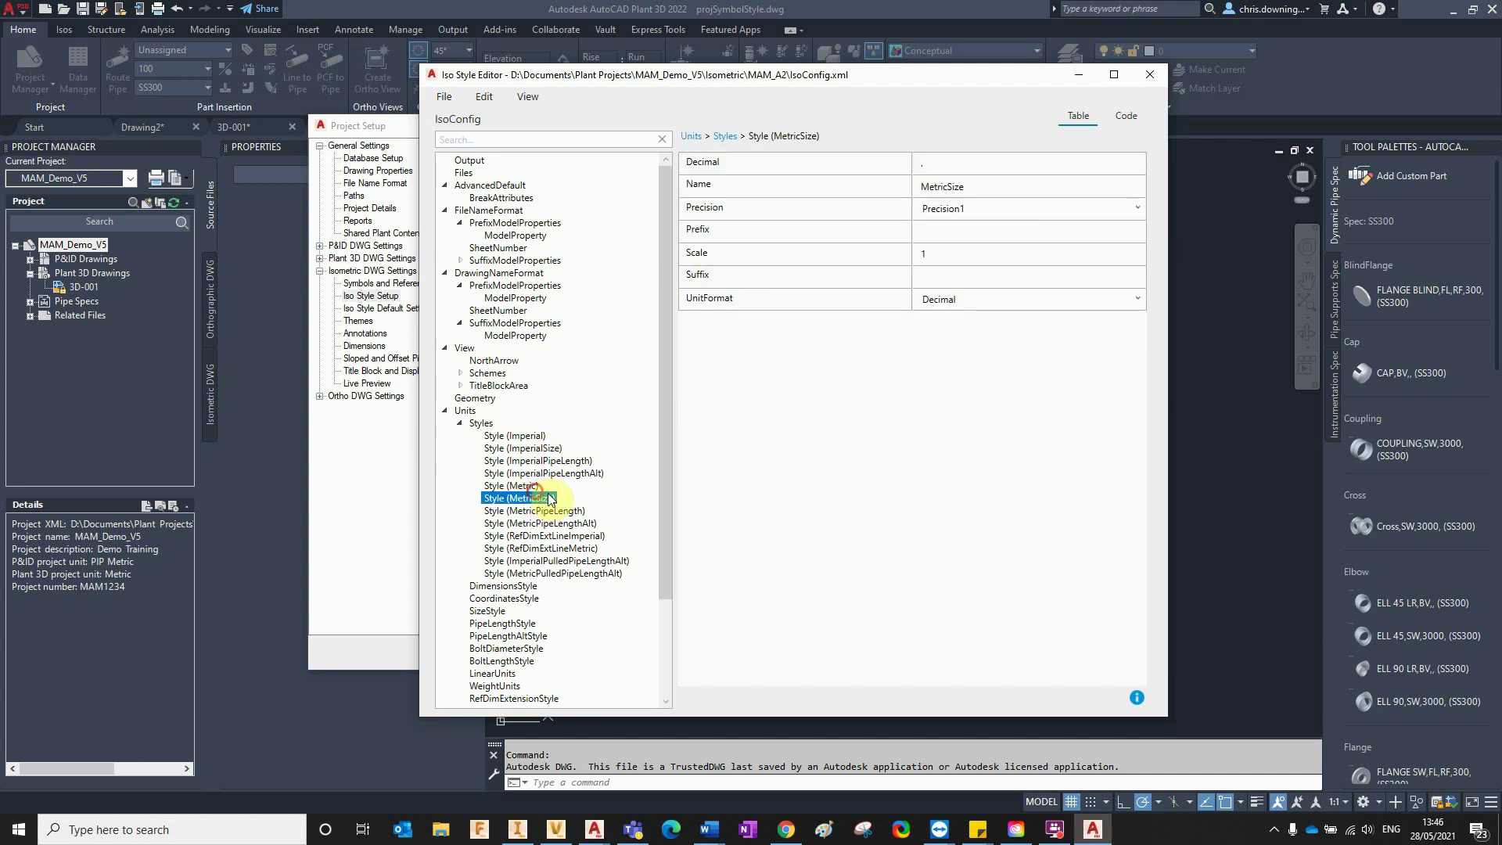
left_click(500, 486)
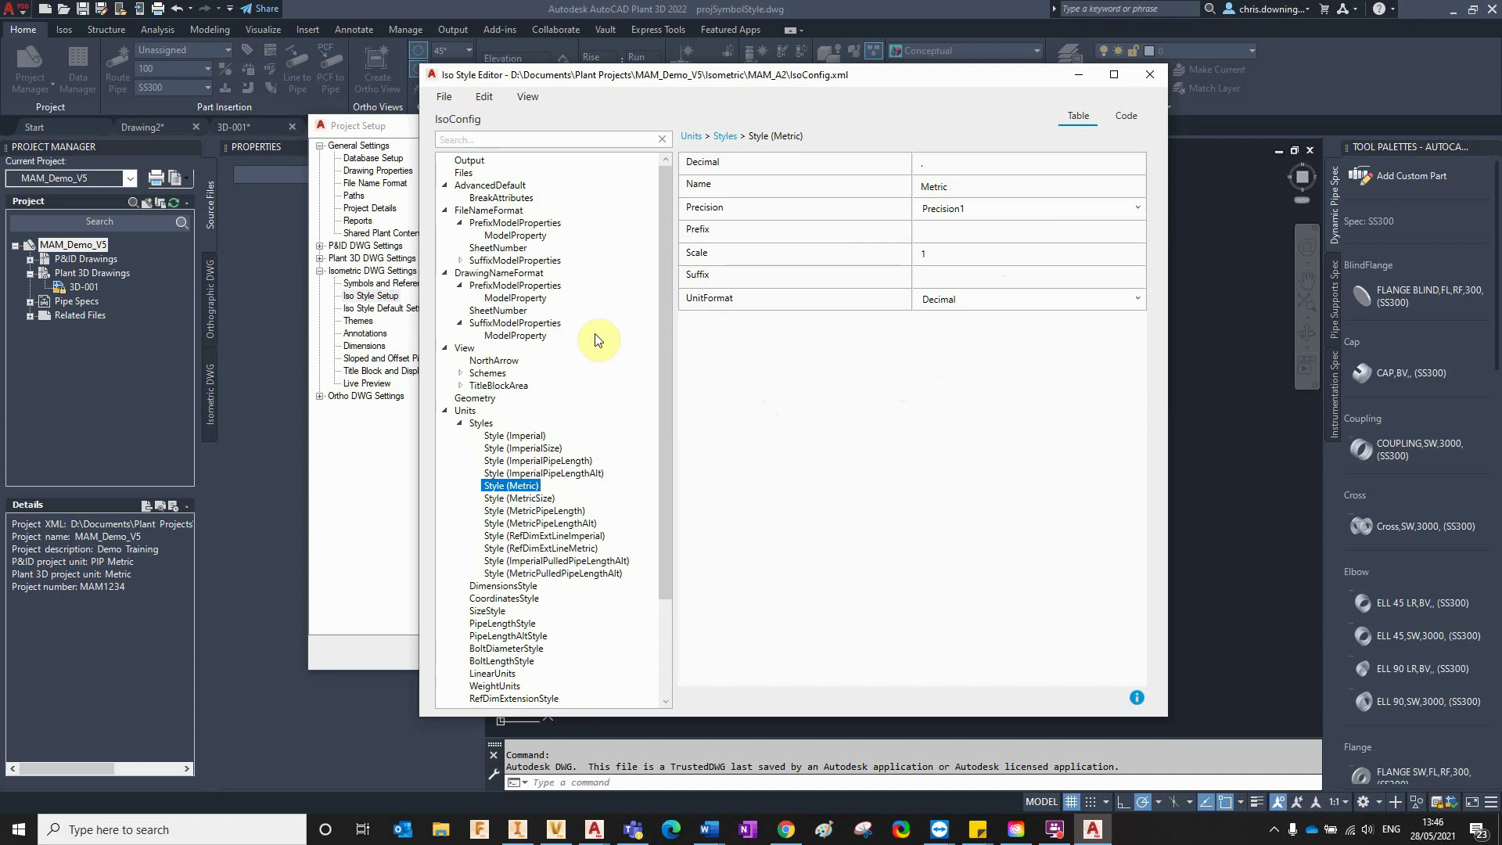
left_click(543, 499)
left_click(532, 486)
Inspect the Metric value of SizeStyle in the Units section, then collapse the Styles list.
scroll(500, 488, "down", 4)
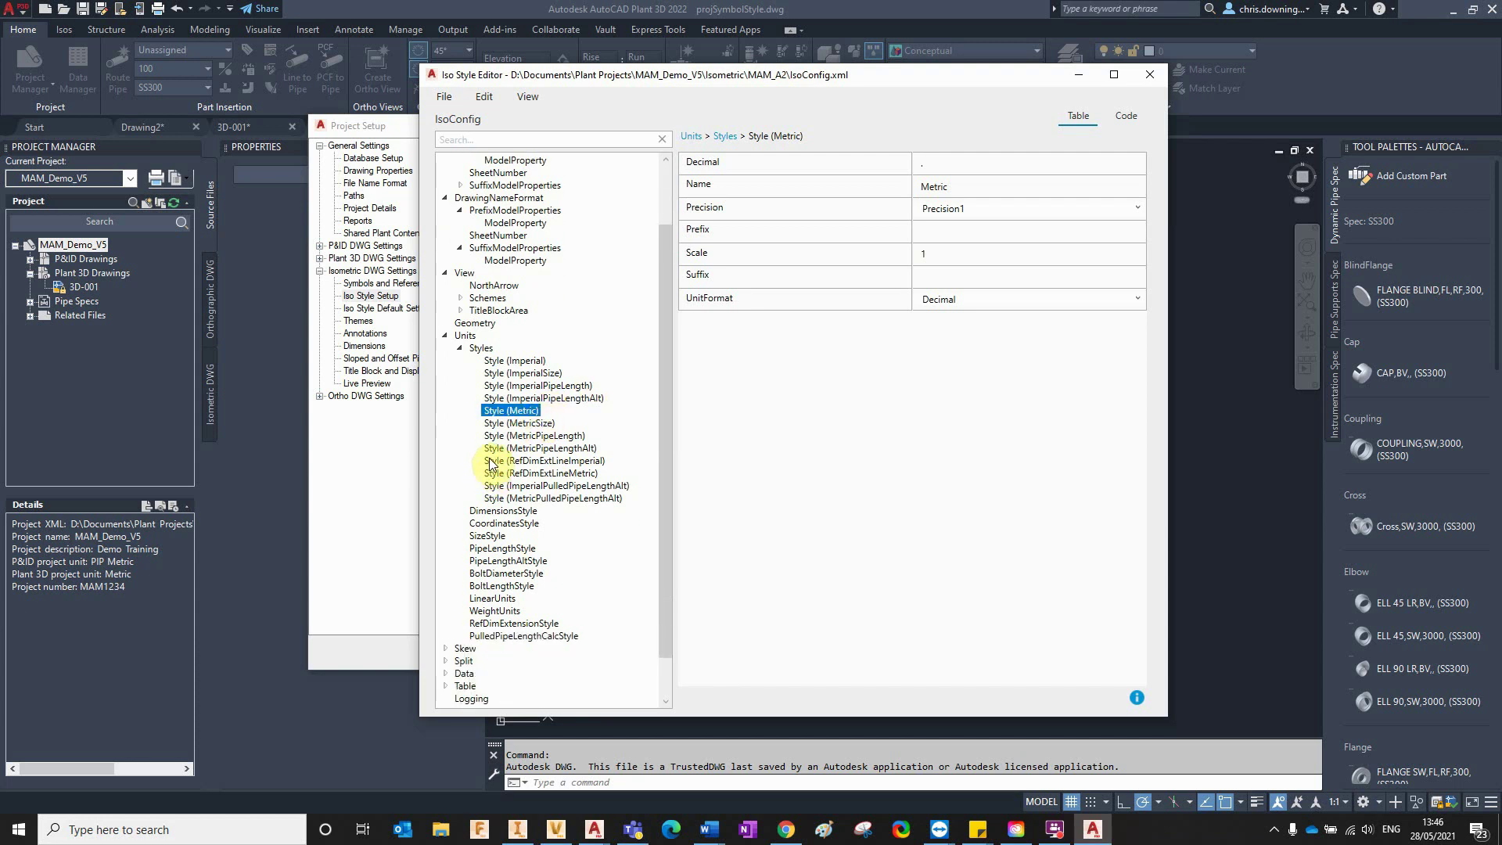
left_click(487, 488)
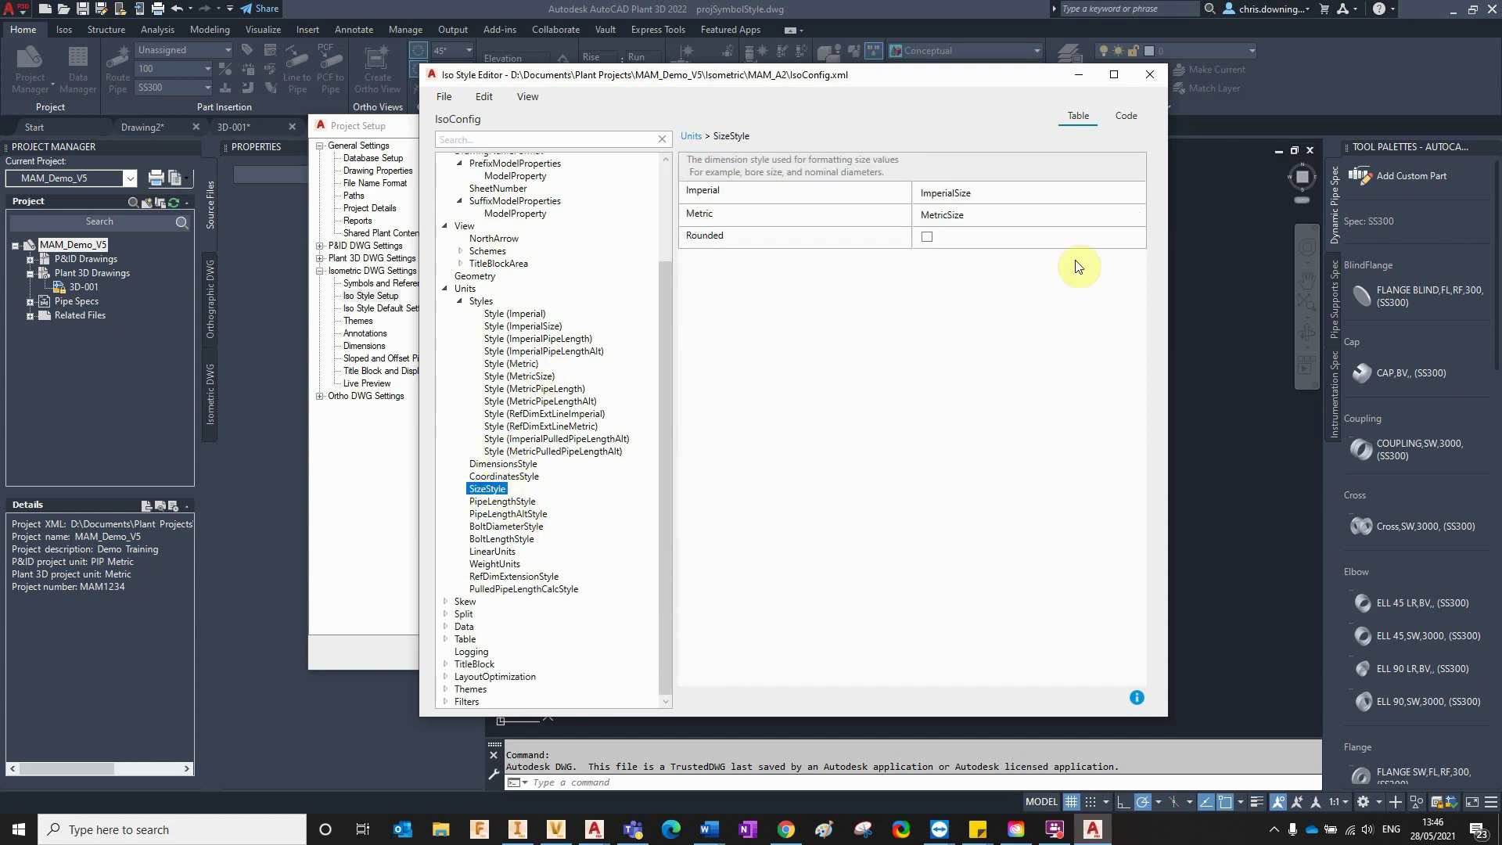
left_click(986, 216)
left_click(459, 301)
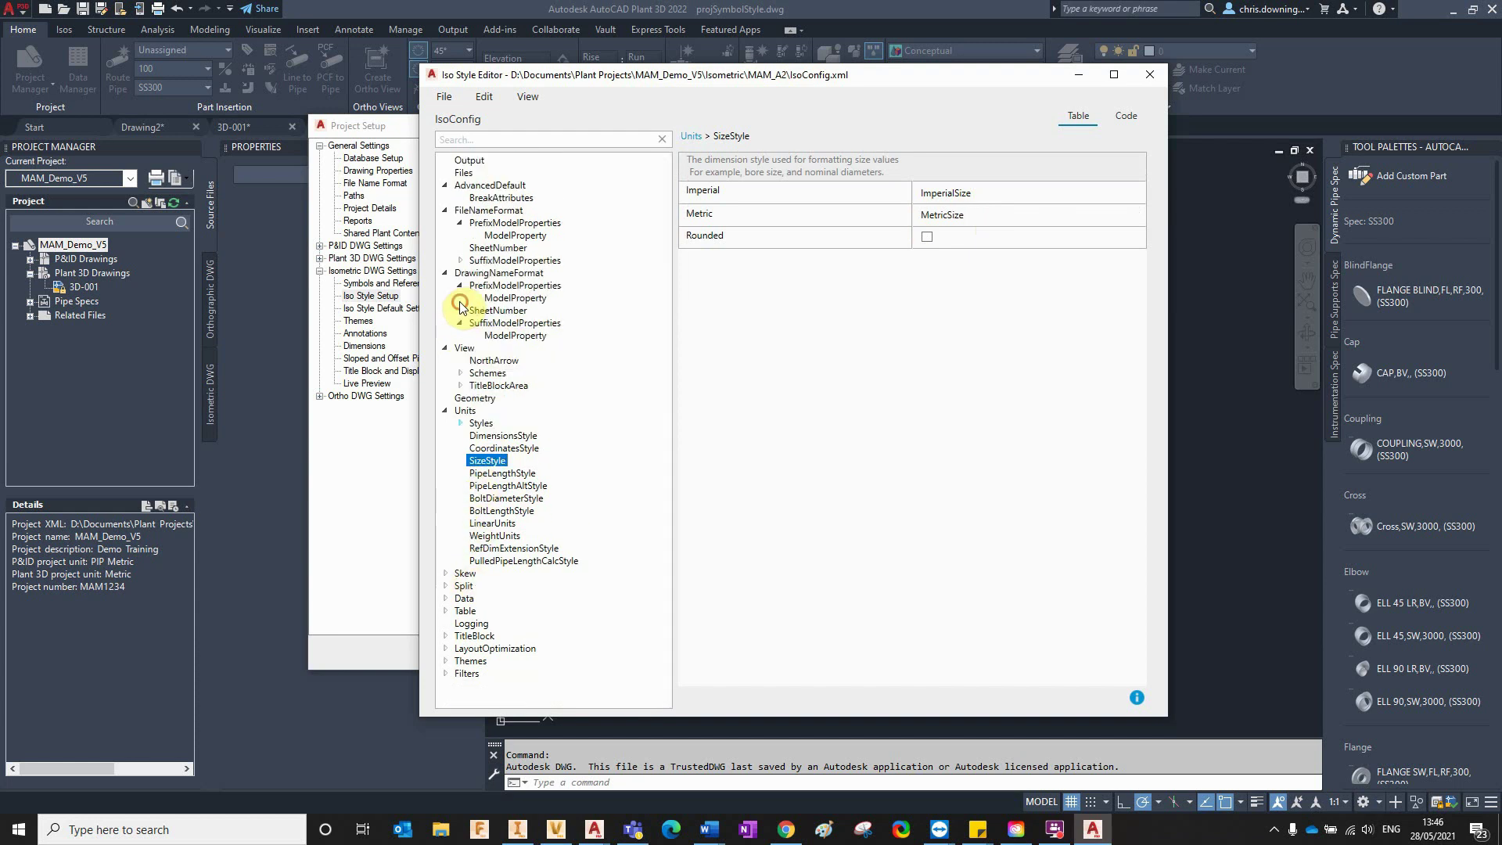
Expand the Split section's DefaultSplitPoints and display the AnyItem split point.
left_click(444, 586)
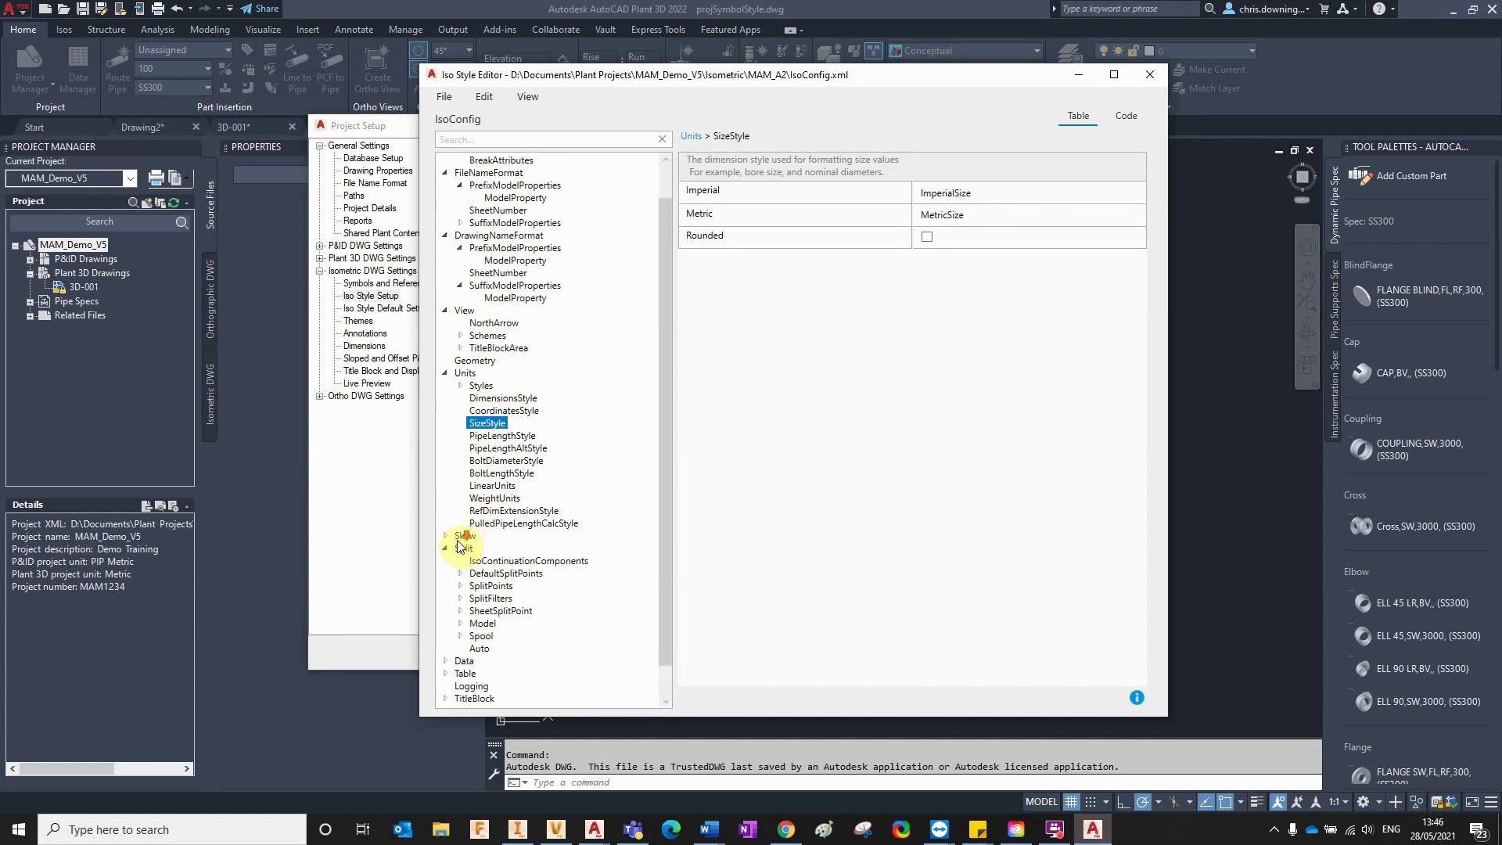
scroll(460, 552, "down", 2)
left_click(460, 539)
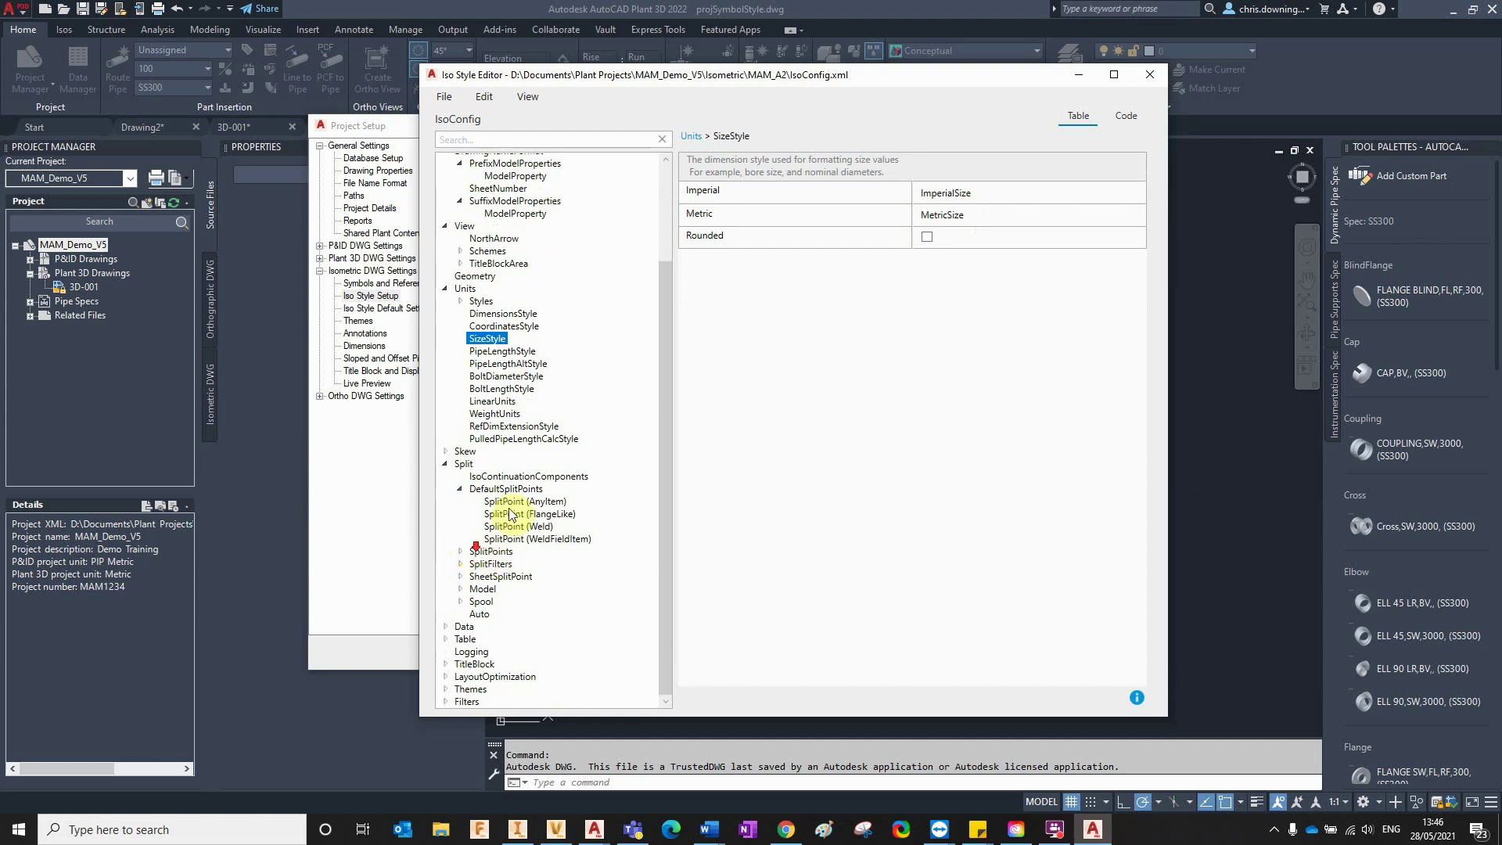
left_click(522, 501)
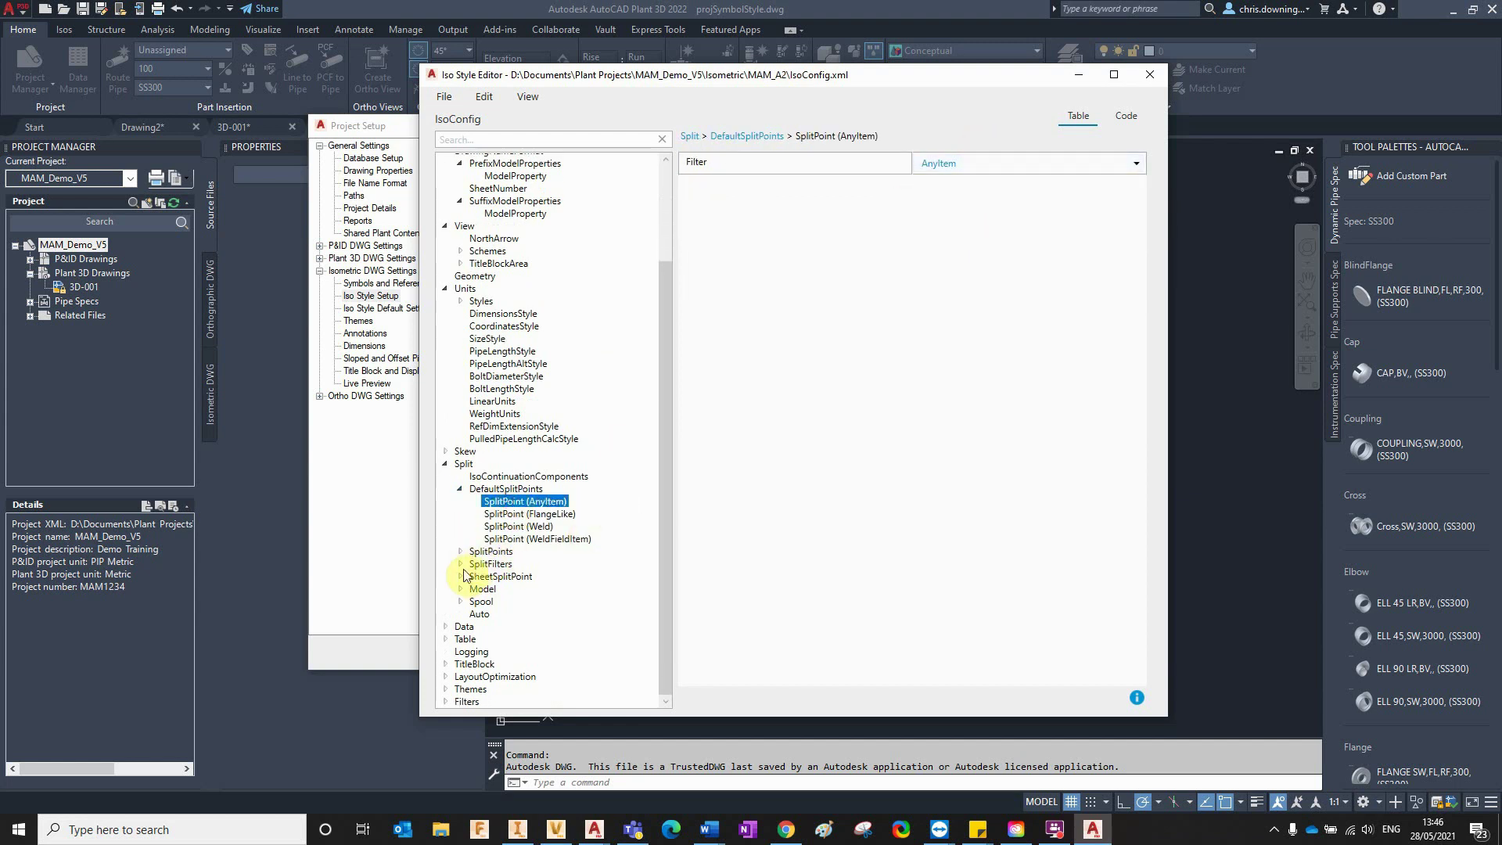
Expand Model under Split and the Table section, and display the TableLayouts settings.
left_click(460, 588)
scroll(458, 618, "down", 1)
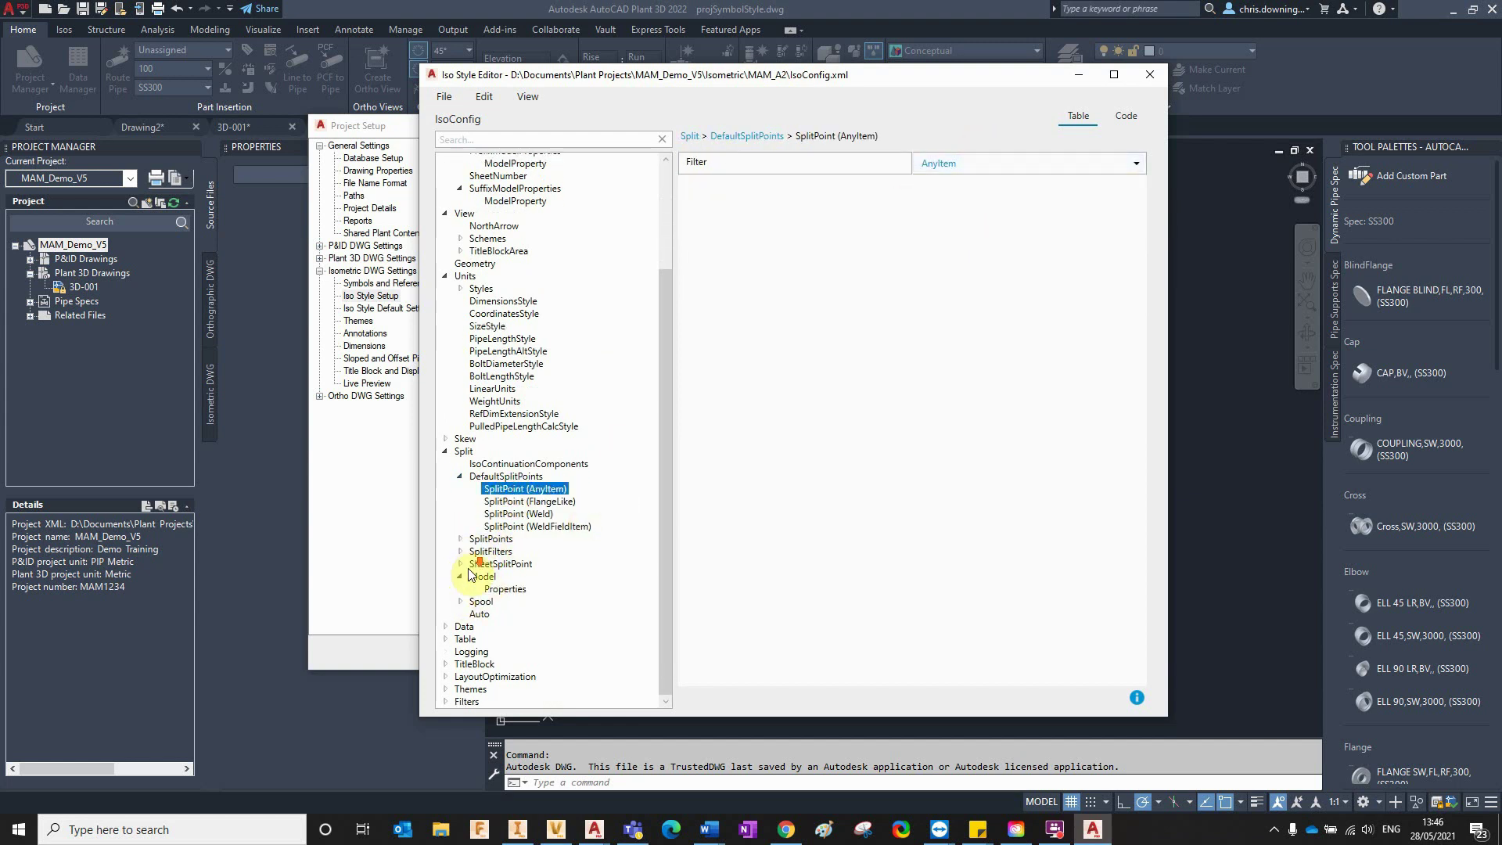
left_click(449, 636)
left_click(479, 614)
scroll(463, 624, "down", 1)
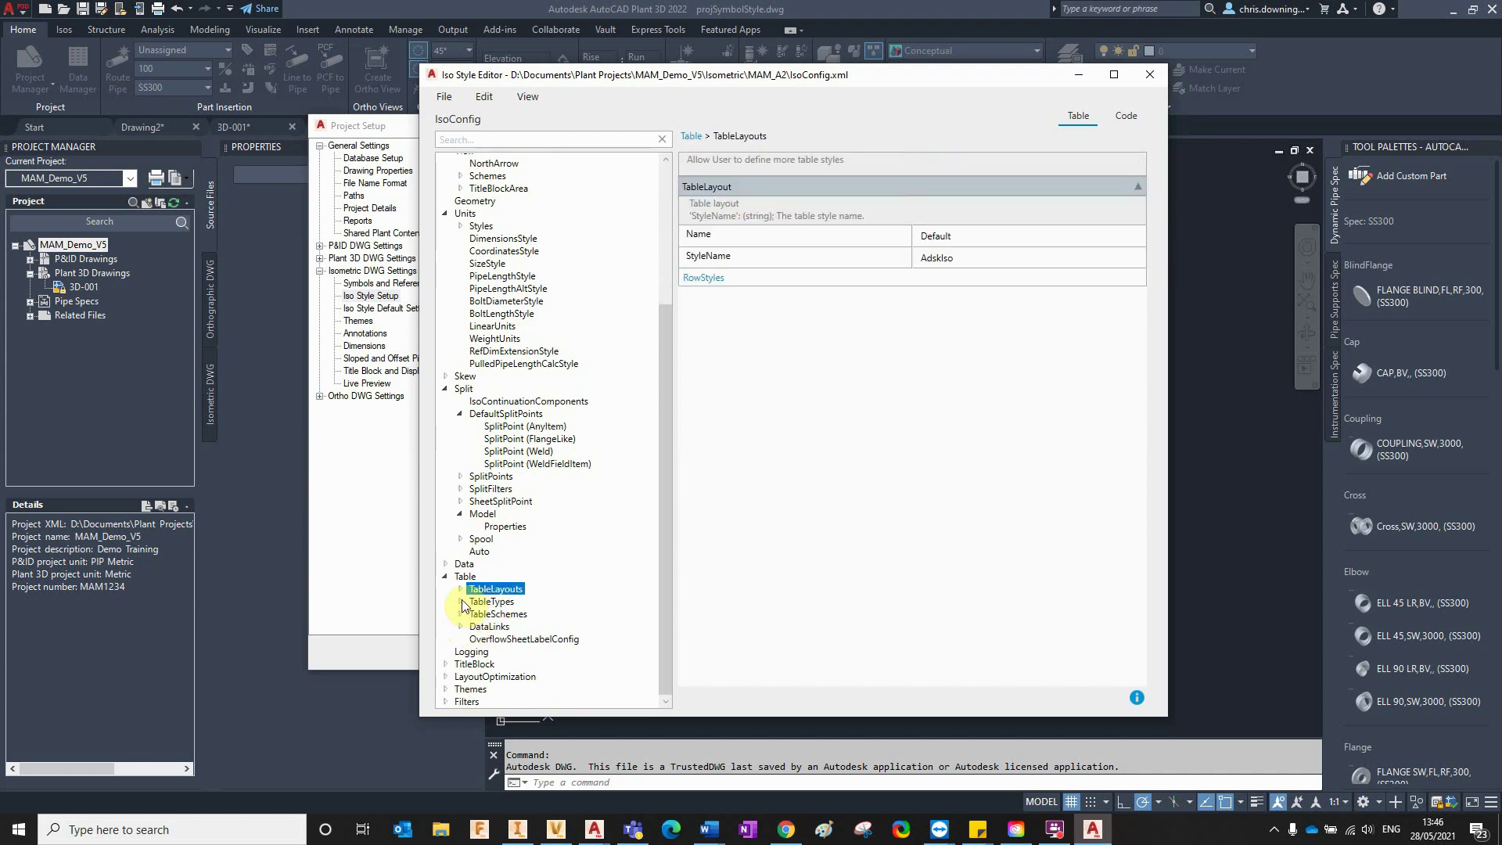
Display the BOM table scheme under TableSchemes, down to its column mappings and templates.
left_click(459, 613)
scroll(461, 618, "down", 1)
left_click(532, 587)
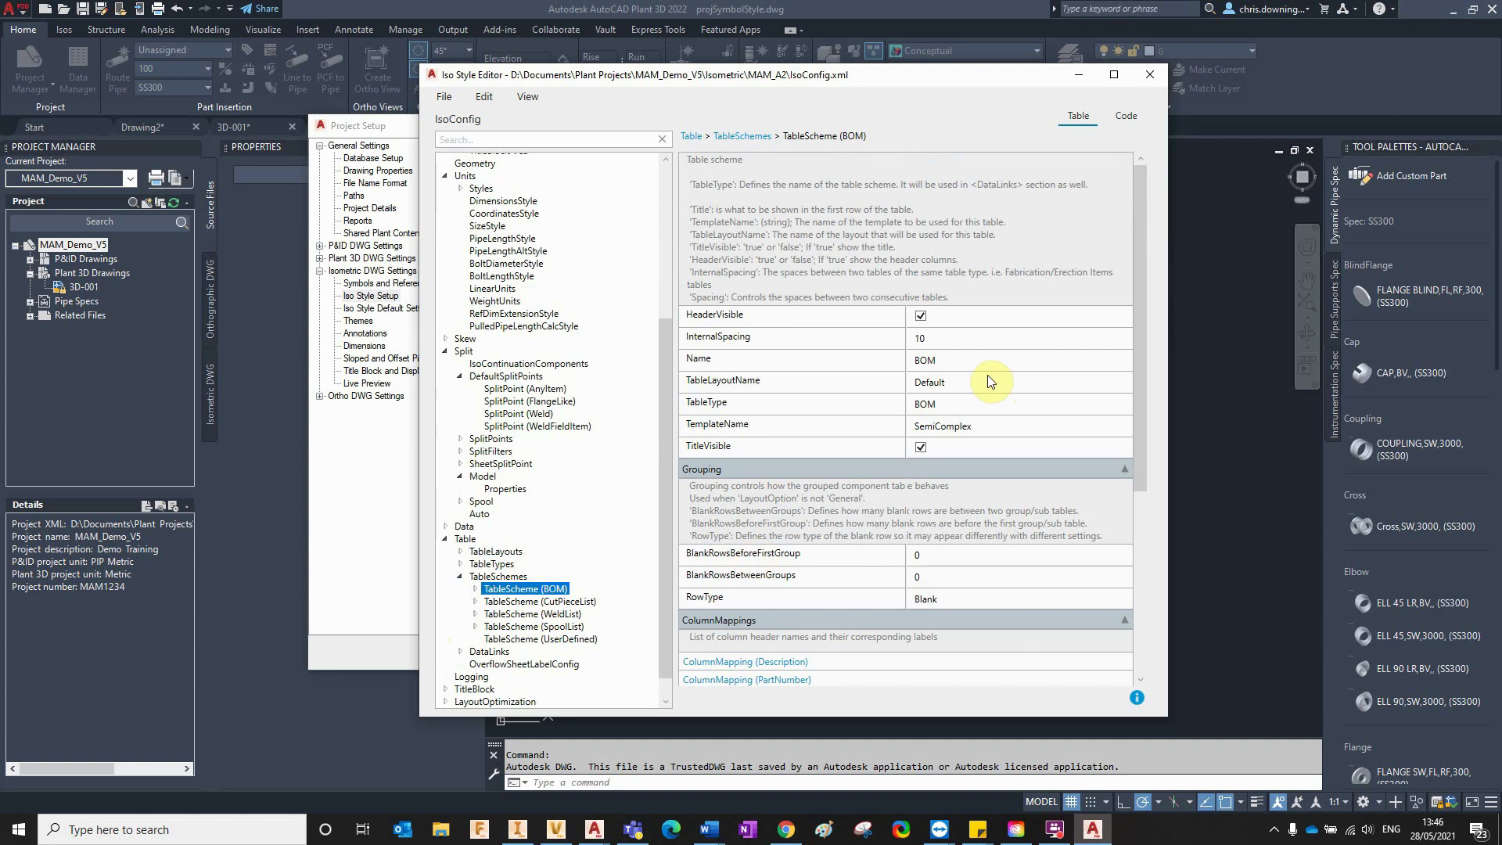
left_click_drag(1135, 379, 1153, 483)
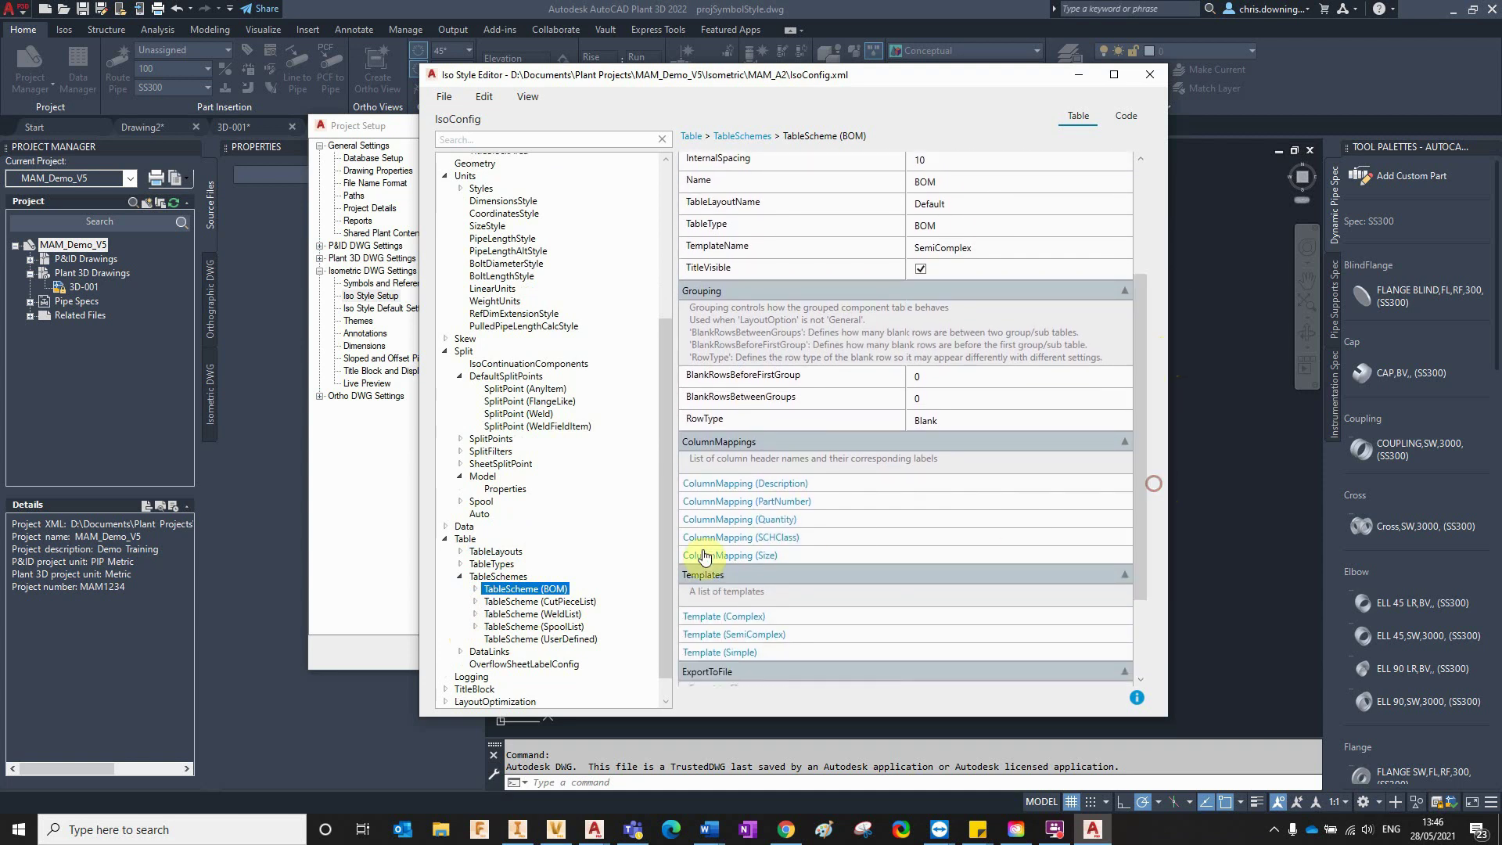
Open the Quantity column mapping of the BOM table scheme and inspect its HeaderName and Label fields.
left_click(776, 521)
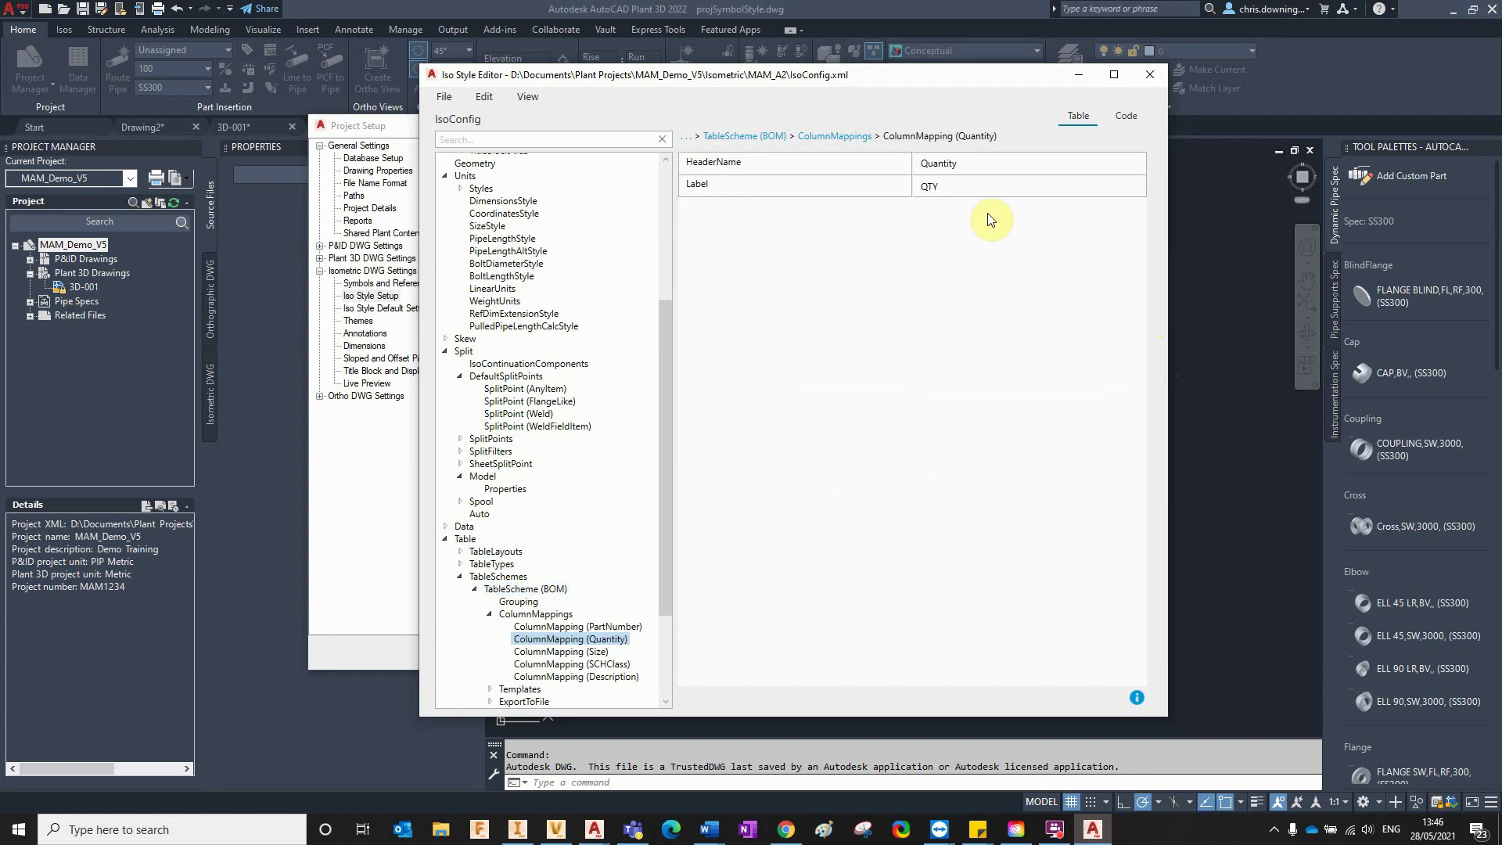
left_click(997, 164)
double_click(964, 184)
left_click(965, 163)
Collapse TableSchemes together with its BOM scheme and ColumnMappings.
scroll(588, 545, "down", 3)
left_click(488, 539)
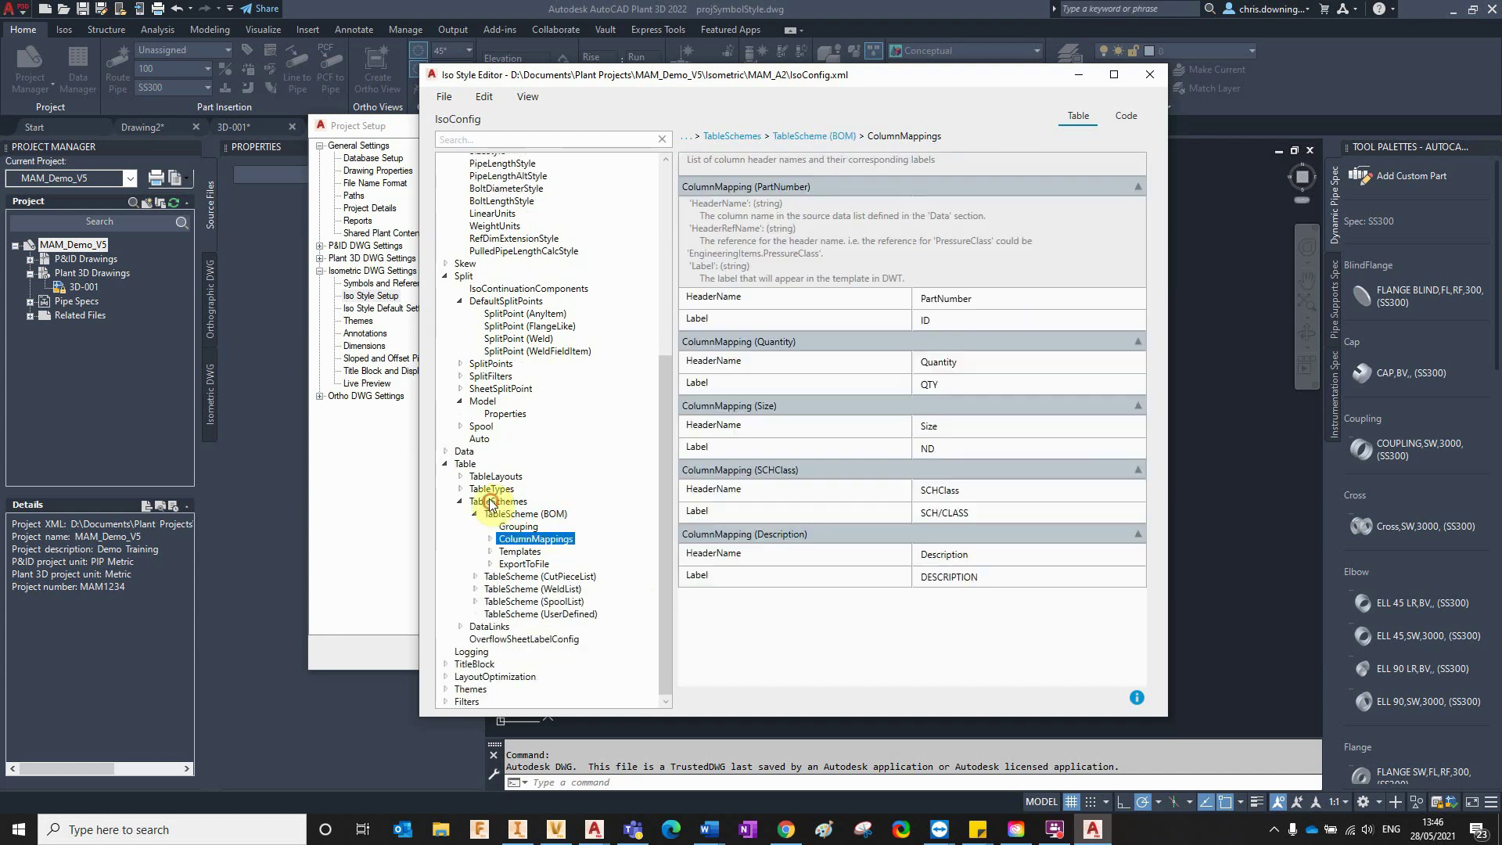
left_click(474, 514)
left_click(460, 551)
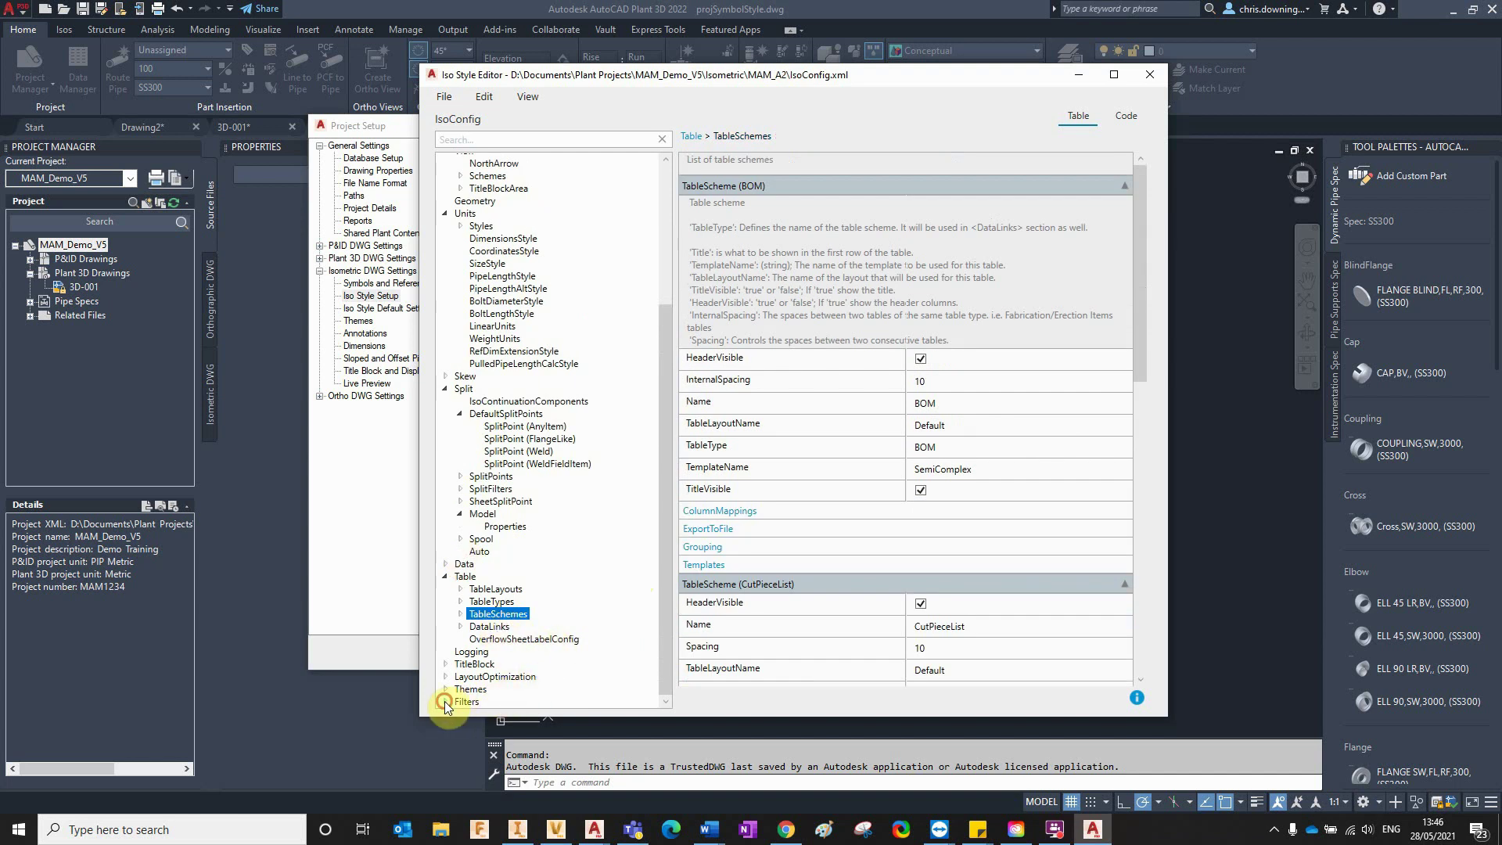
Expand the Themes section and display the settings of the Default theme.
scroll(445, 704, "down", 1)
left_click(447, 651)
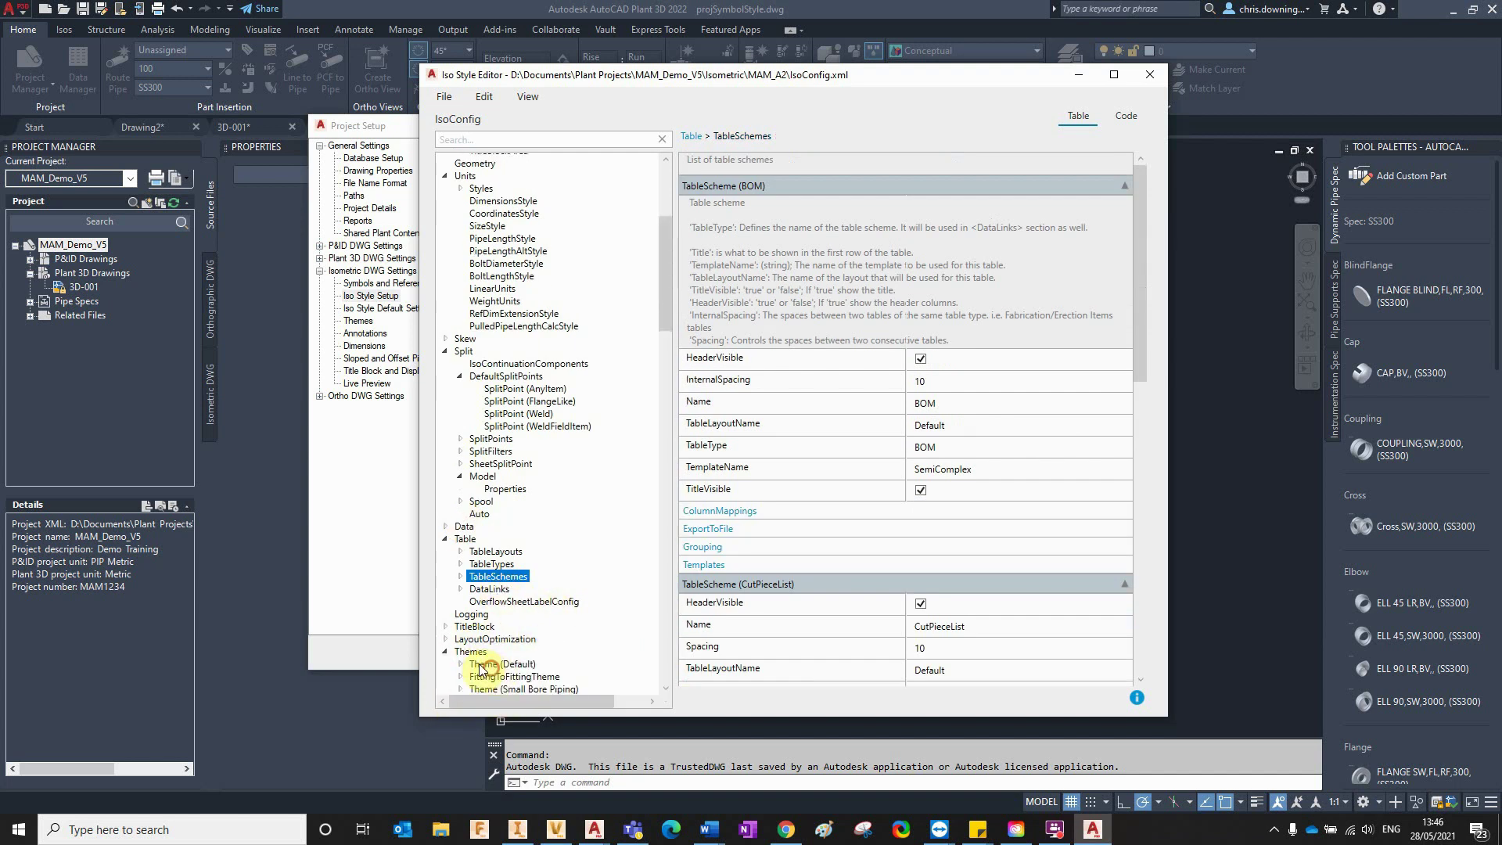
left_click(479, 669)
left_click(461, 664)
Expand the Default theme's Annotations and its Dimensions down to the individual dimension types.
scroll(489, 618, "down", 3)
left_click(476, 576)
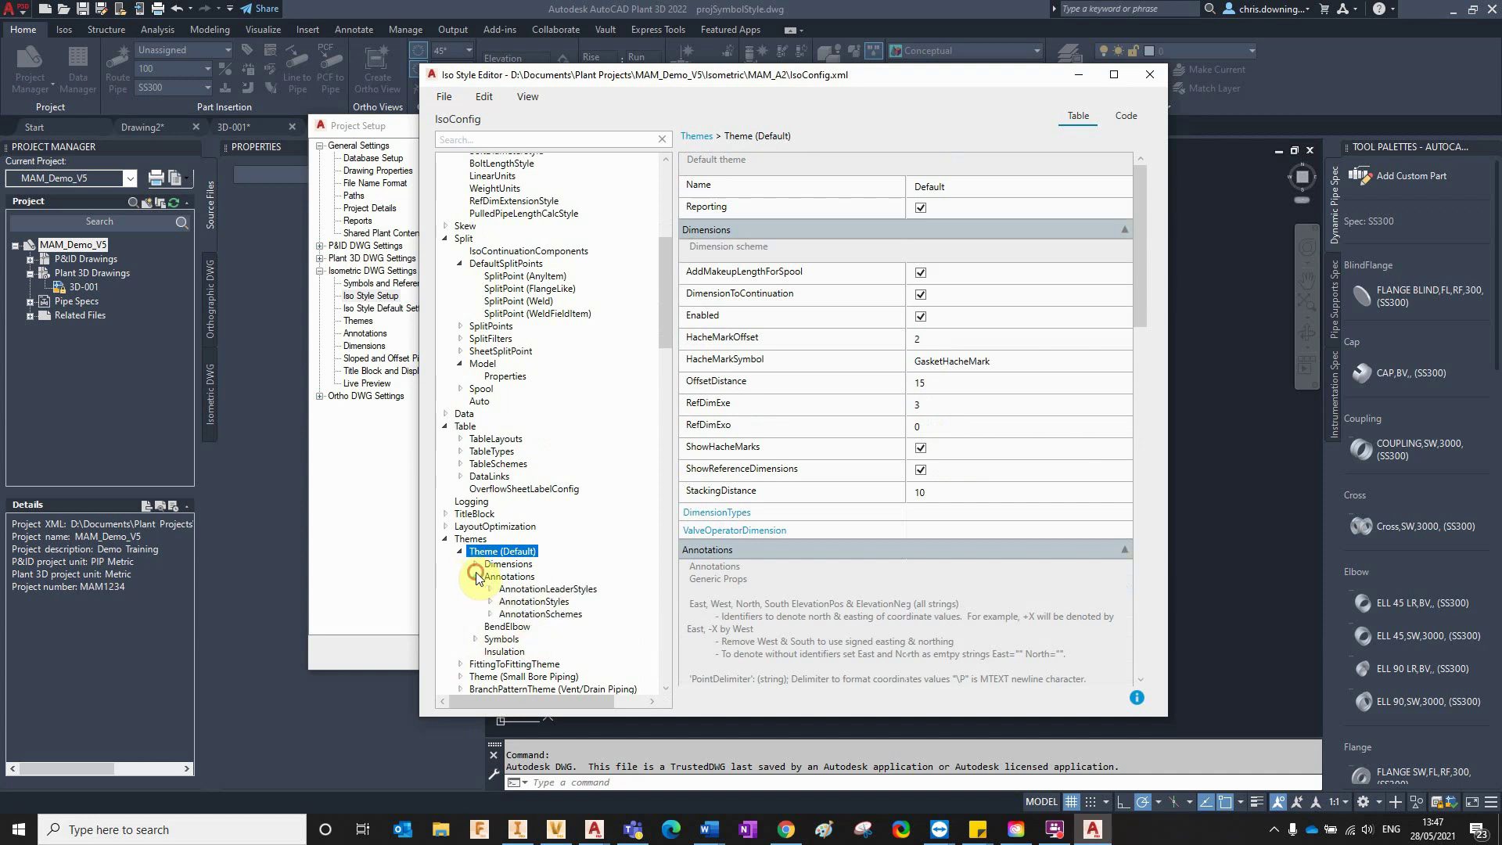
left_click(475, 564)
left_click(490, 577)
scroll(559, 578, "down", 2)
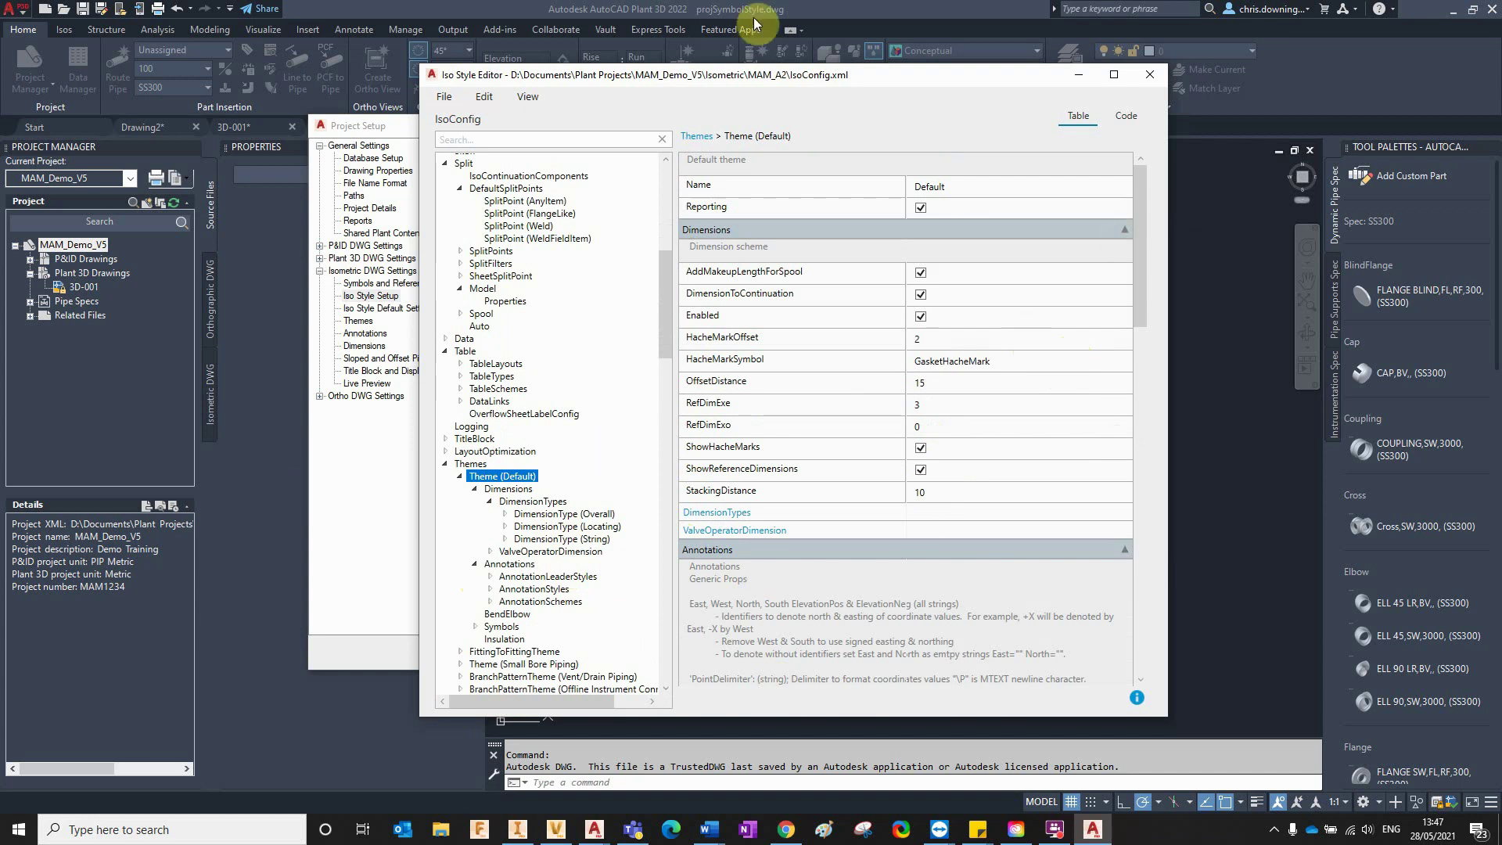
Reposition the Iso Style Editor window and close it to return to Project Setup.
left_click_drag(702, 70, 735, 22)
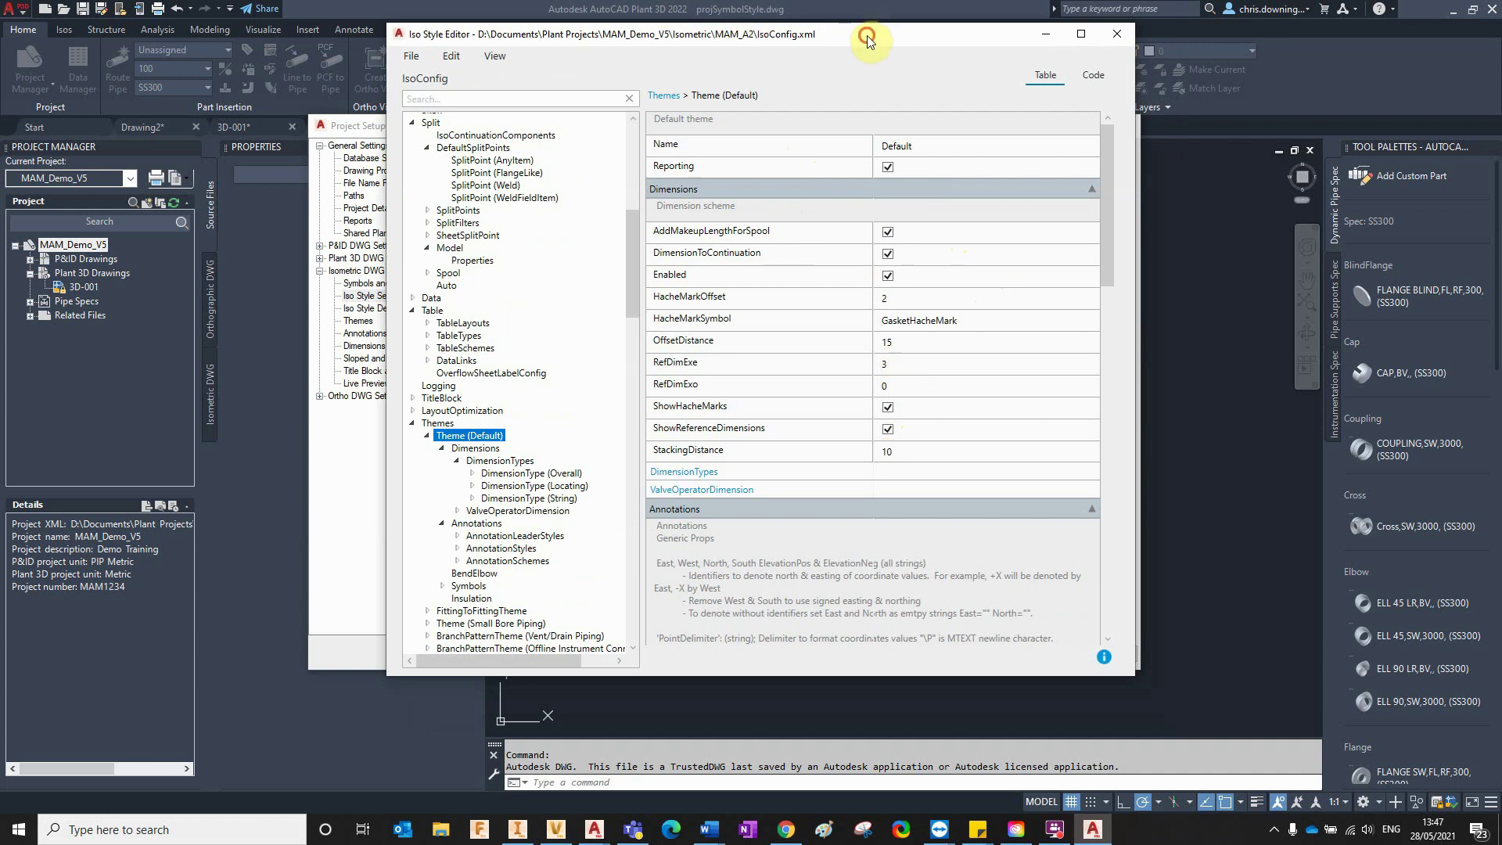
left_click_drag(865, 35, 848, 38)
left_click(1099, 37)
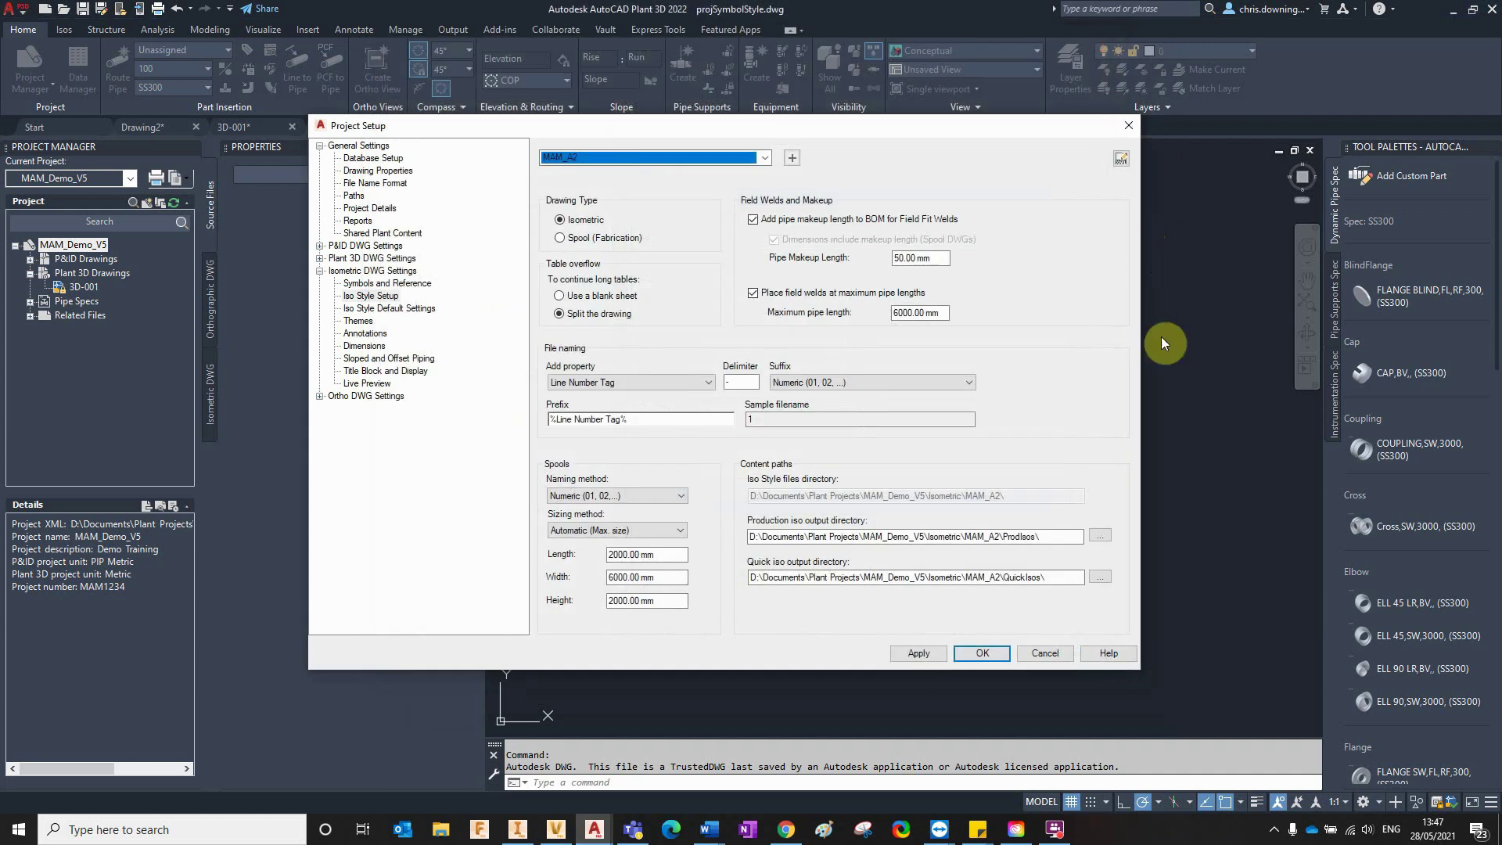